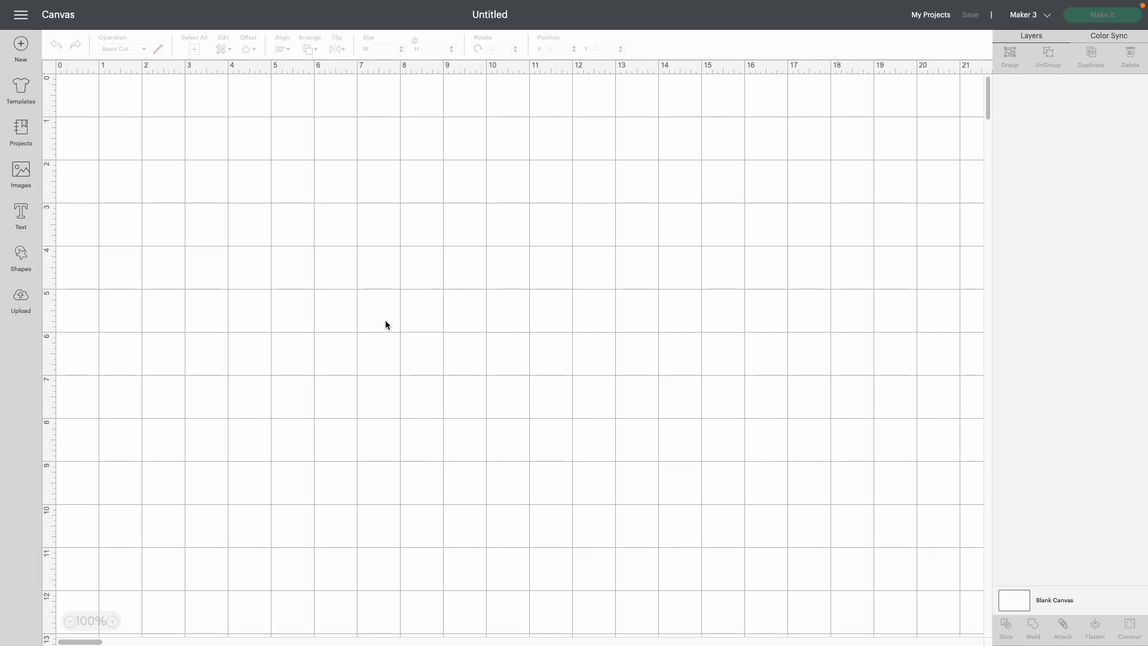
Step: Open the image upload page where a design file can be added from the computer
click(24, 302)
click(292, 300)
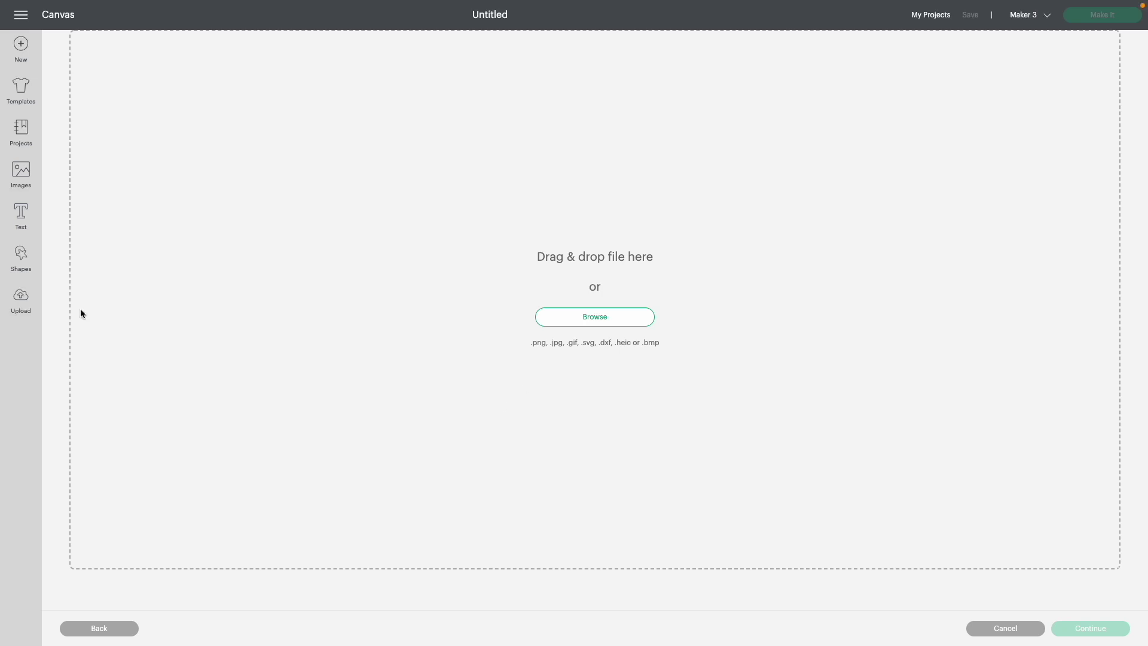
Step: Open the image library and browse the designs in the All Images category
click(21, 180)
scroll(281, 317, down, 1)
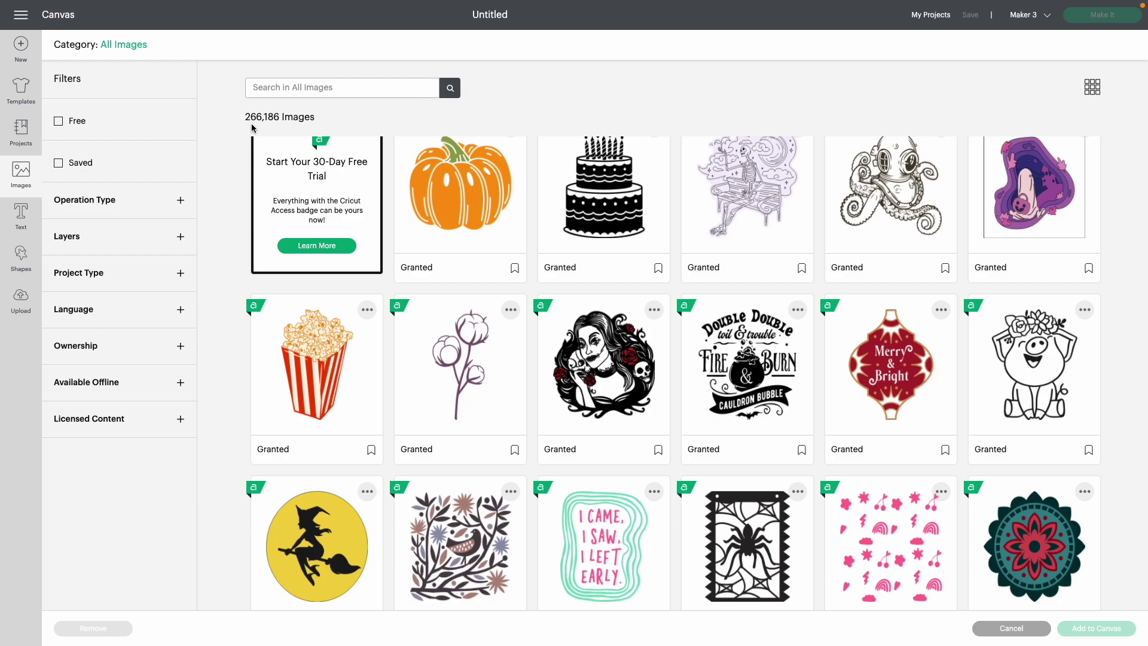
scroll(419, 282, down, 6)
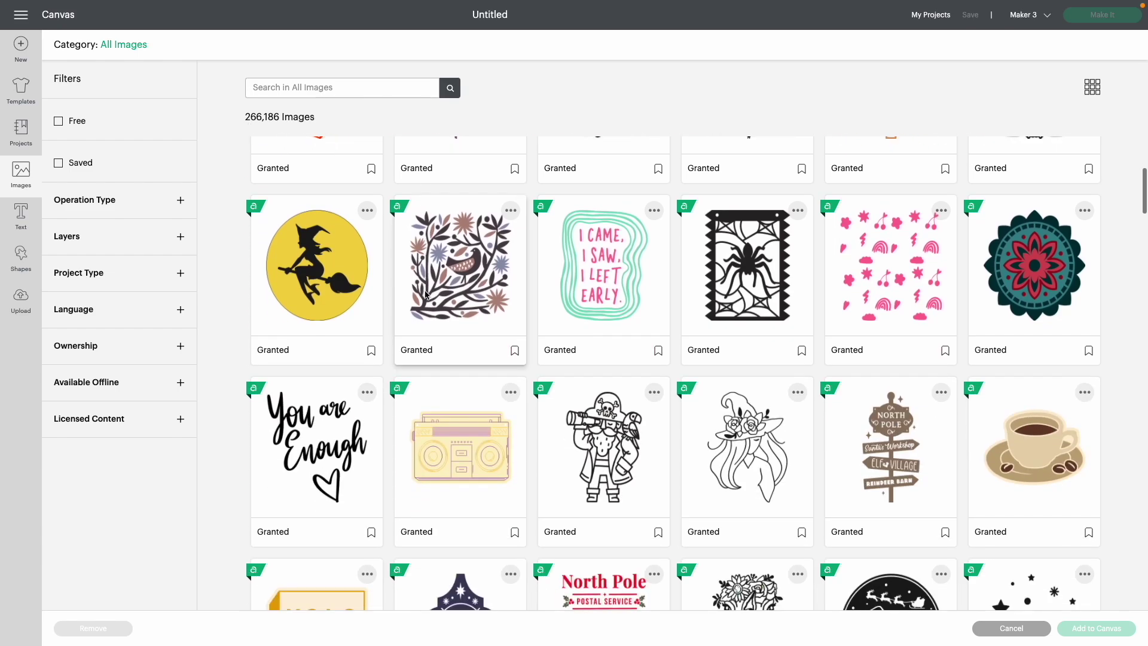
scroll(426, 293, down, 4)
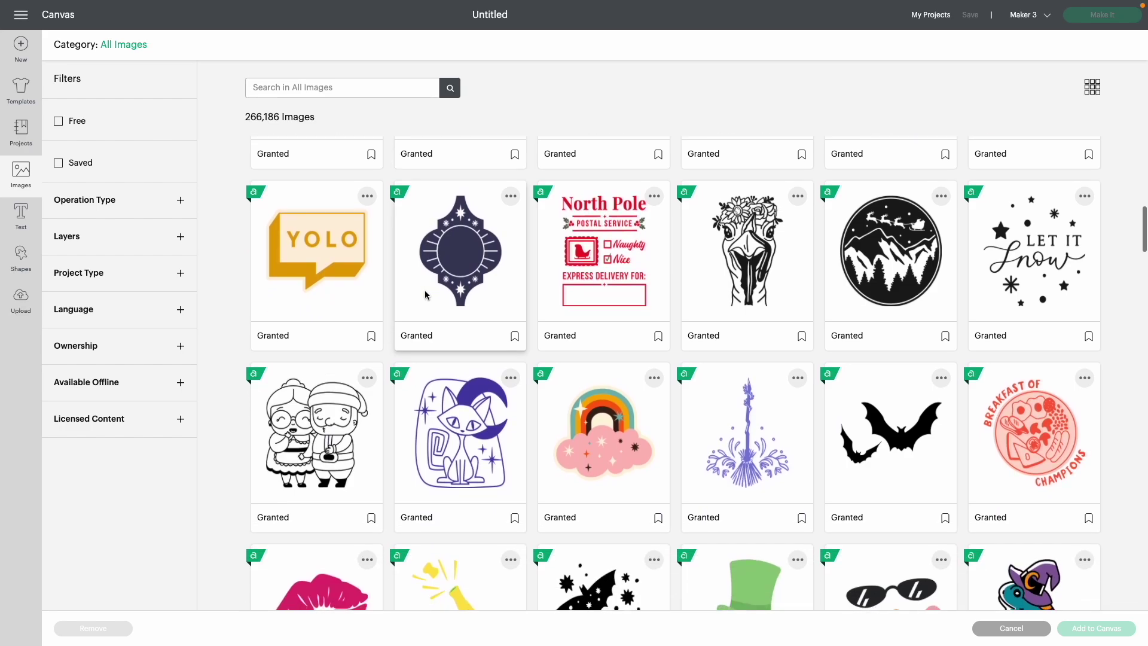
Step: Switch to the Cricut Access subscription page in the browser and review the listed member perks
click(542, 199)
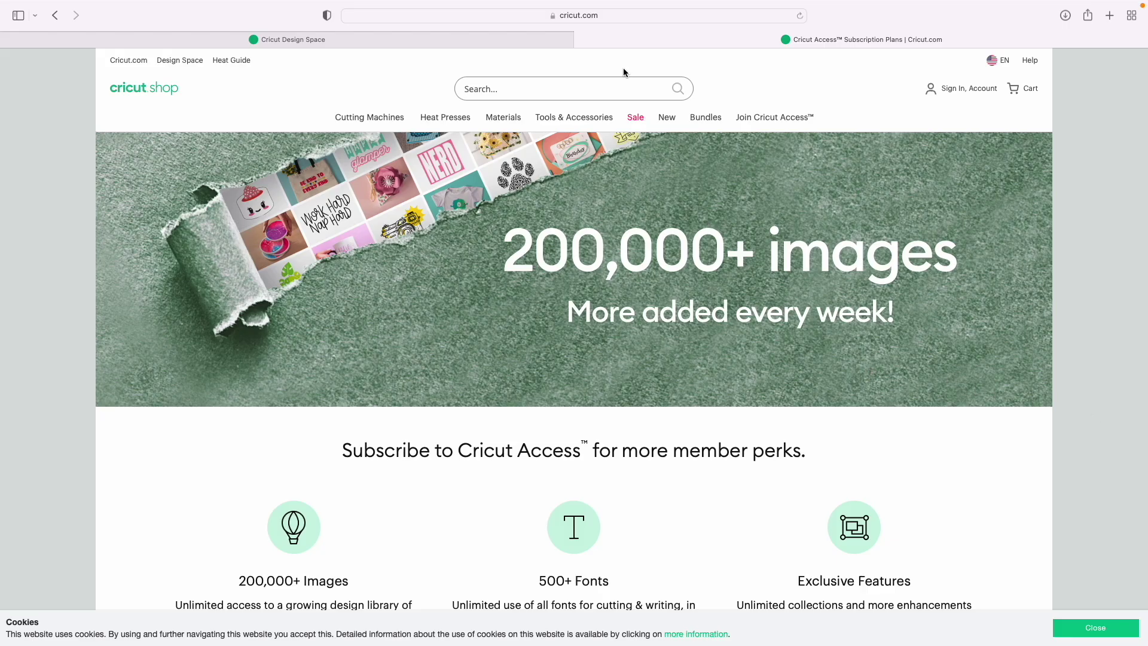
scroll(661, 282, down, 1)
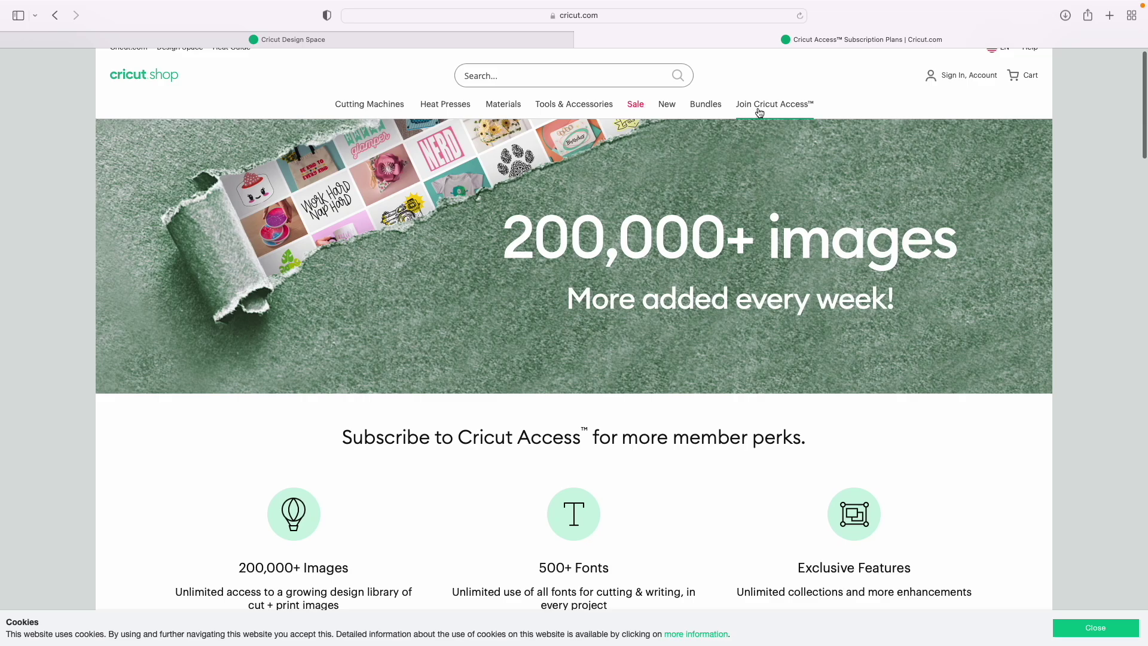
scroll(813, 190, down, 3)
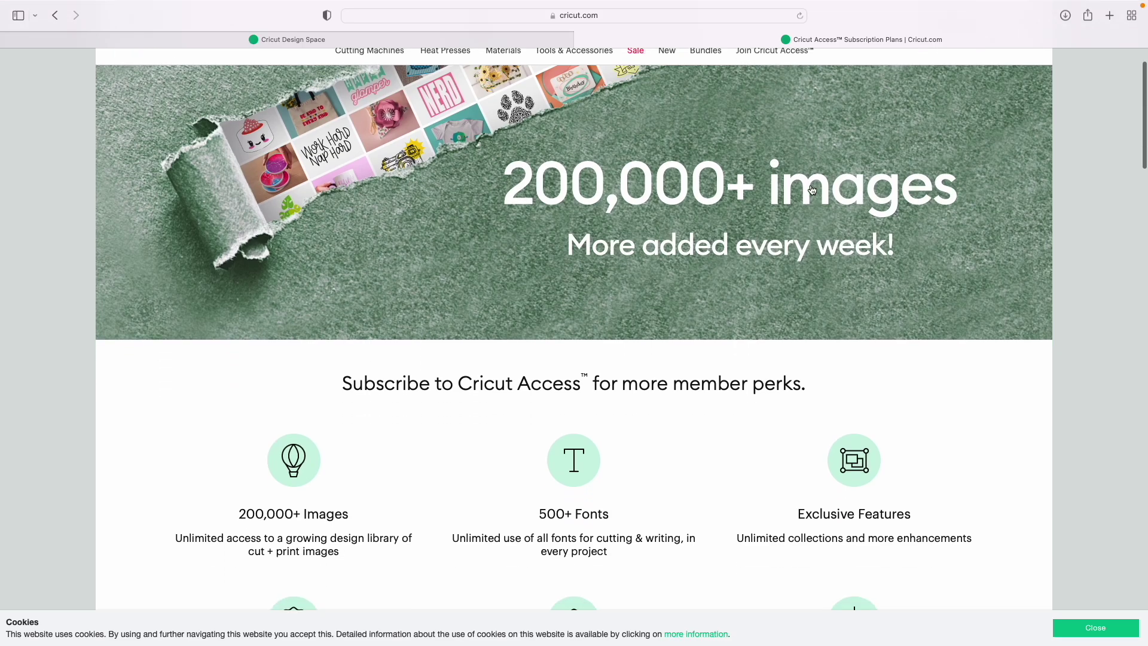
scroll(812, 190, down, 6)
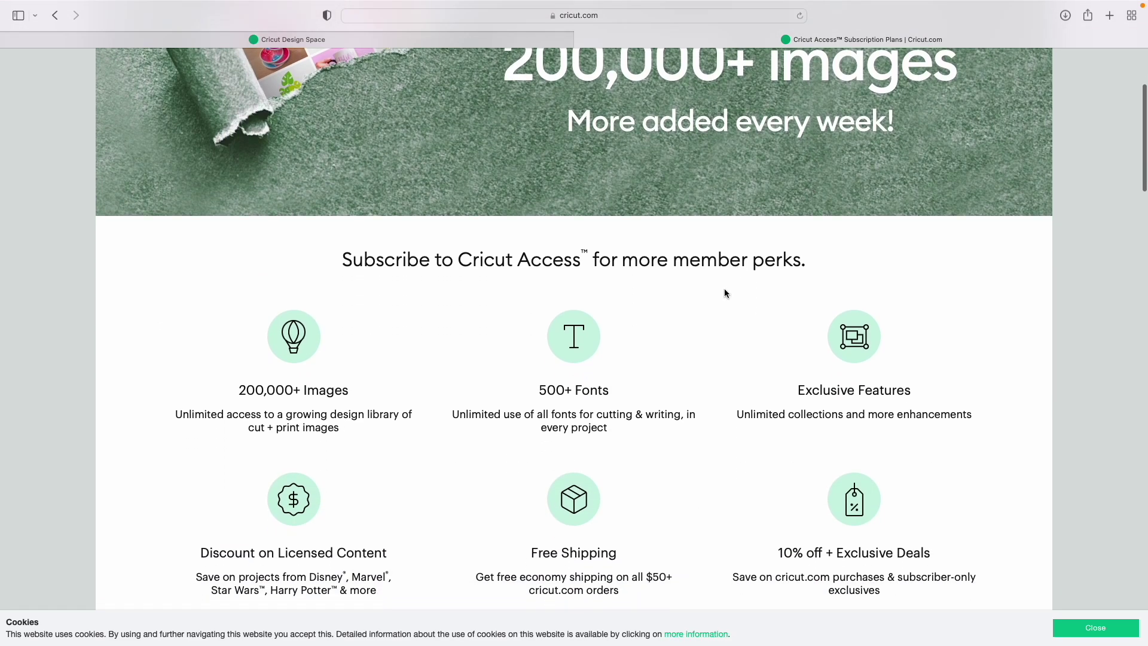
scroll(725, 293, down, 1)
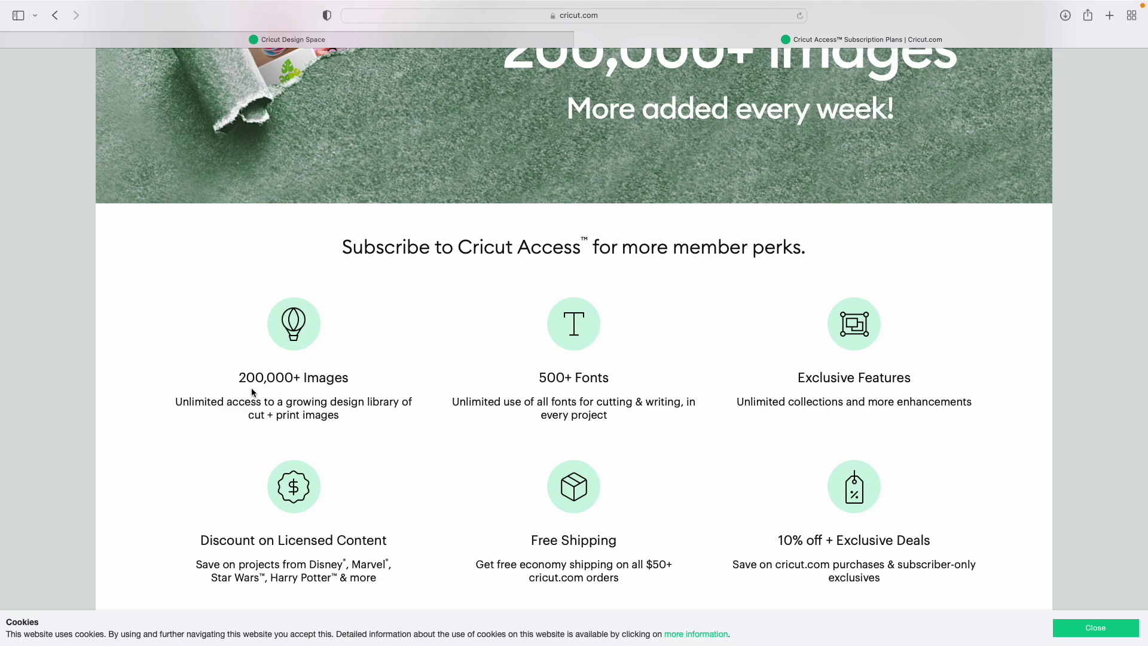
scroll(307, 399, down, 1)
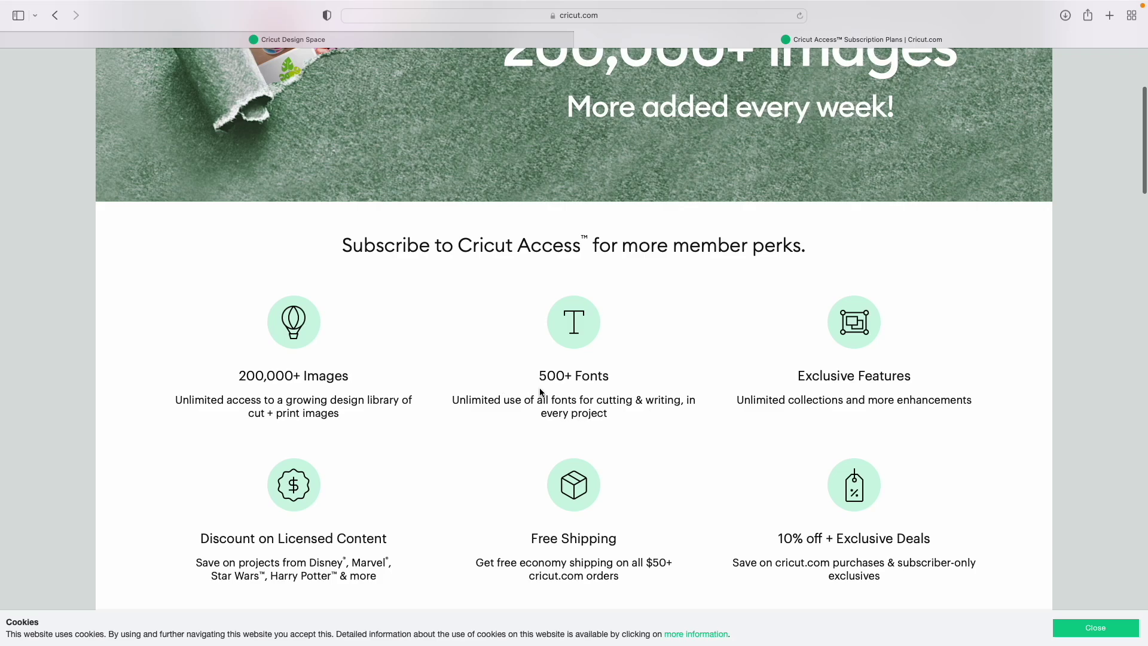
scroll(546, 385, down, 2)
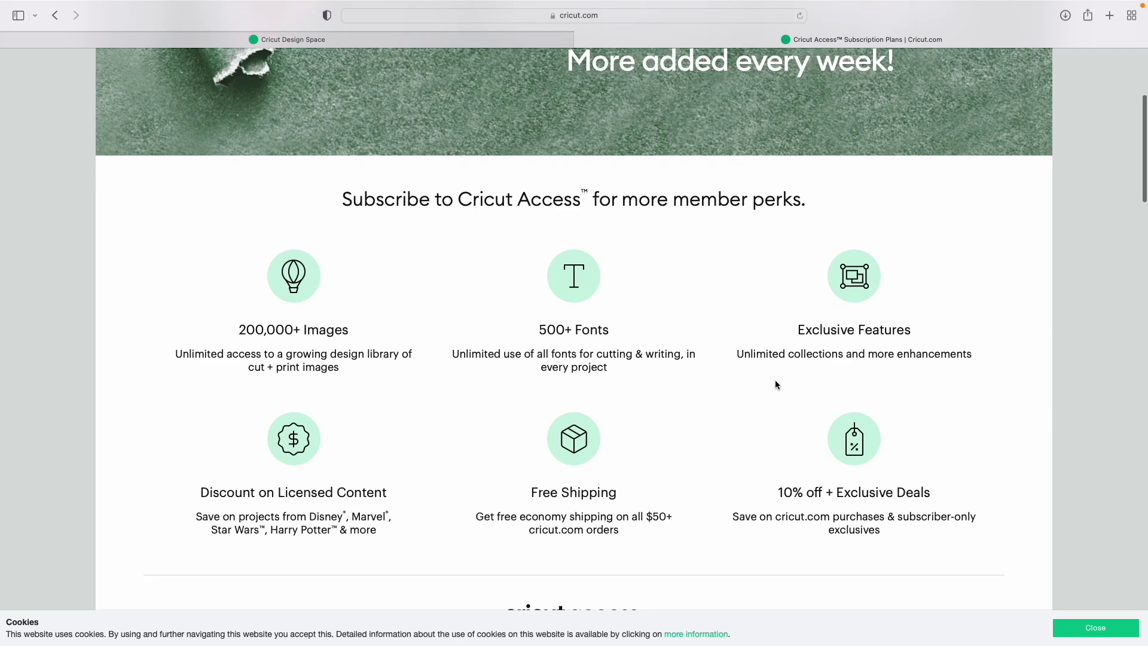
scroll(776, 383, down, 1)
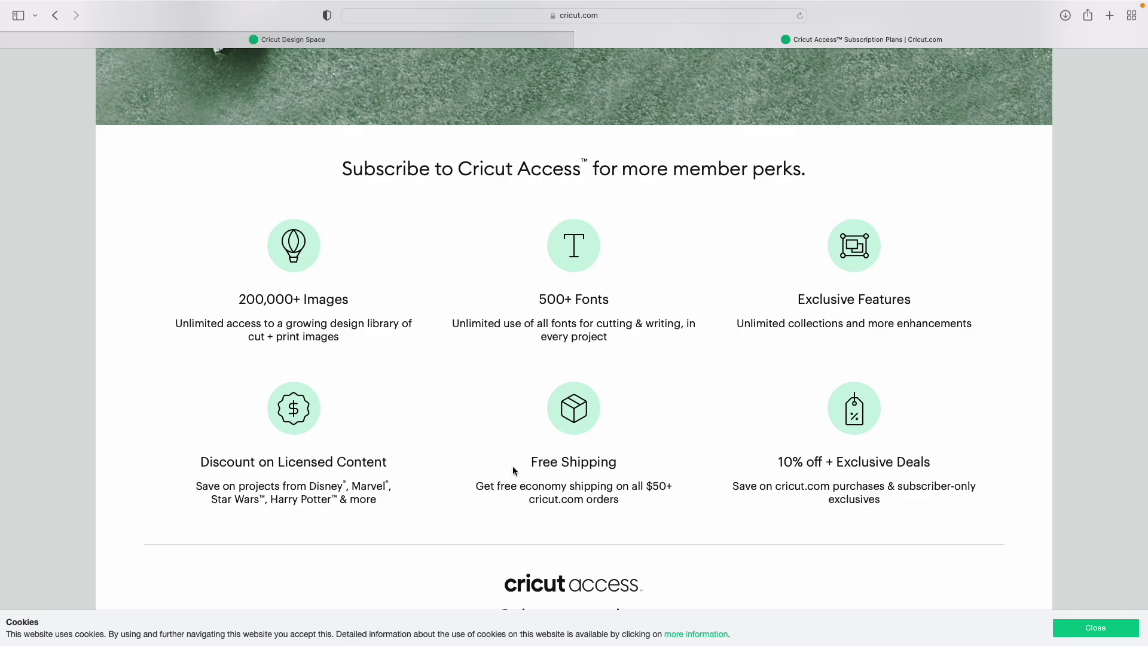
scroll(526, 463, down, 1)
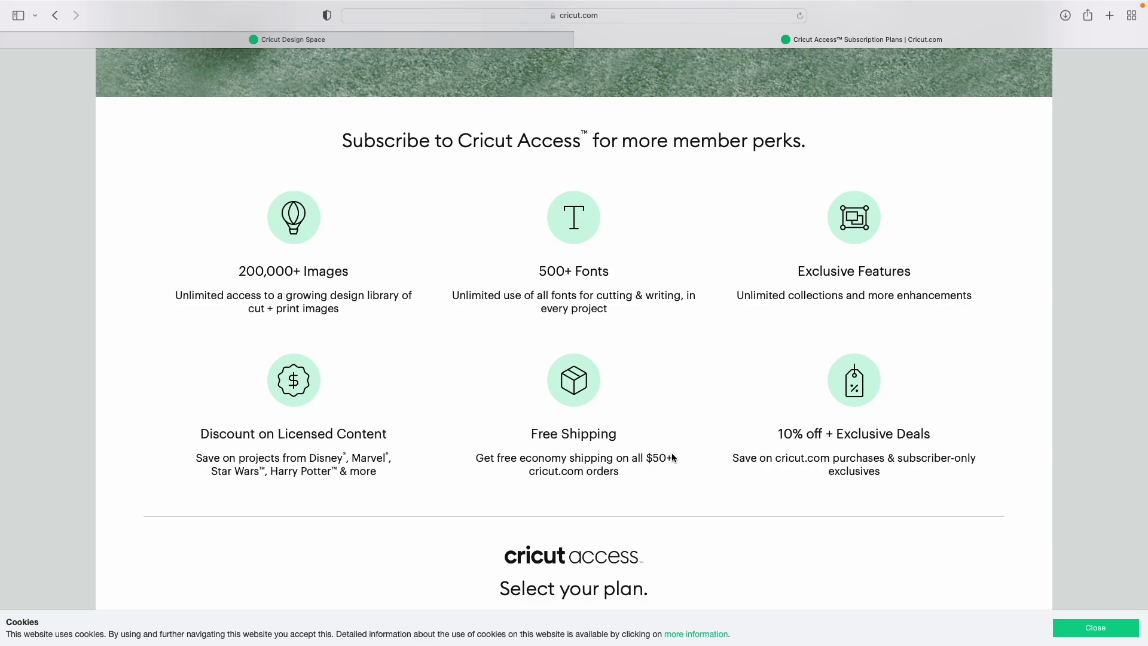
Step: Compare the design perks, savings benefits and prices of the Free, Standard and Premium Cricut Access plans
scroll(672, 458, down, 10)
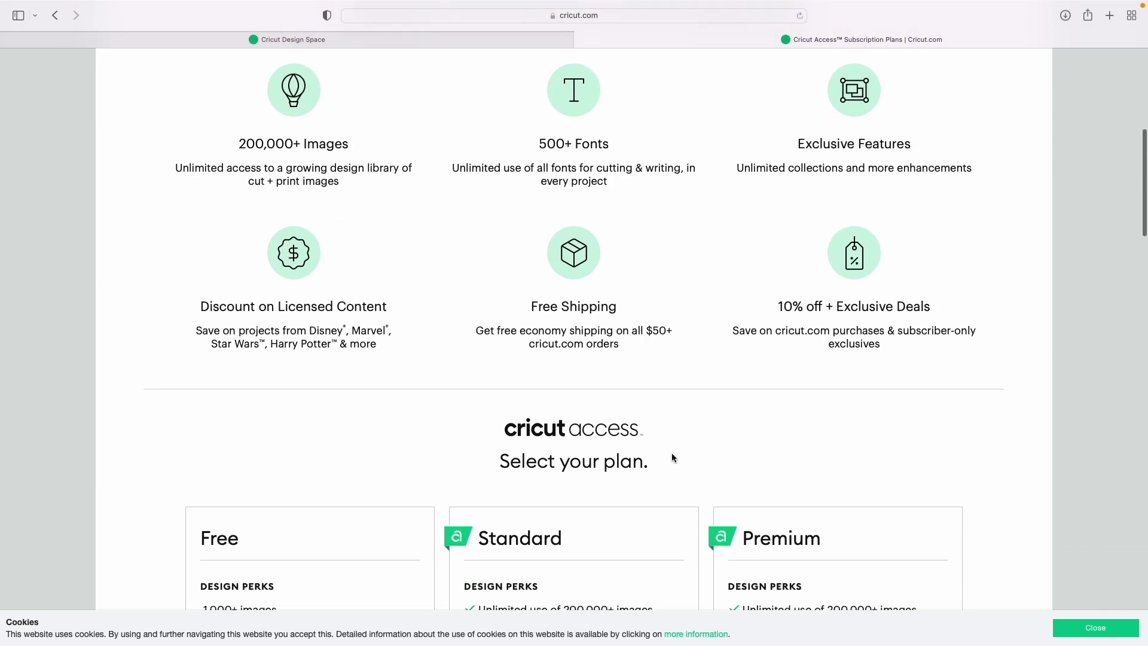
scroll(534, 349, down, 2)
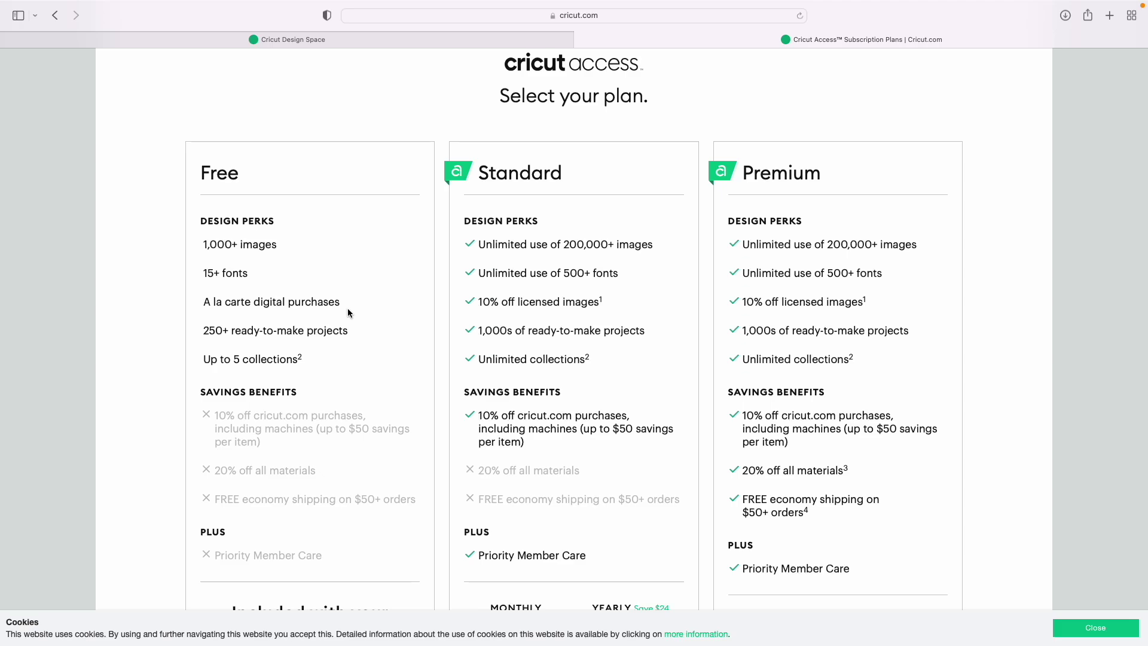
scroll(348, 309, down, 2)
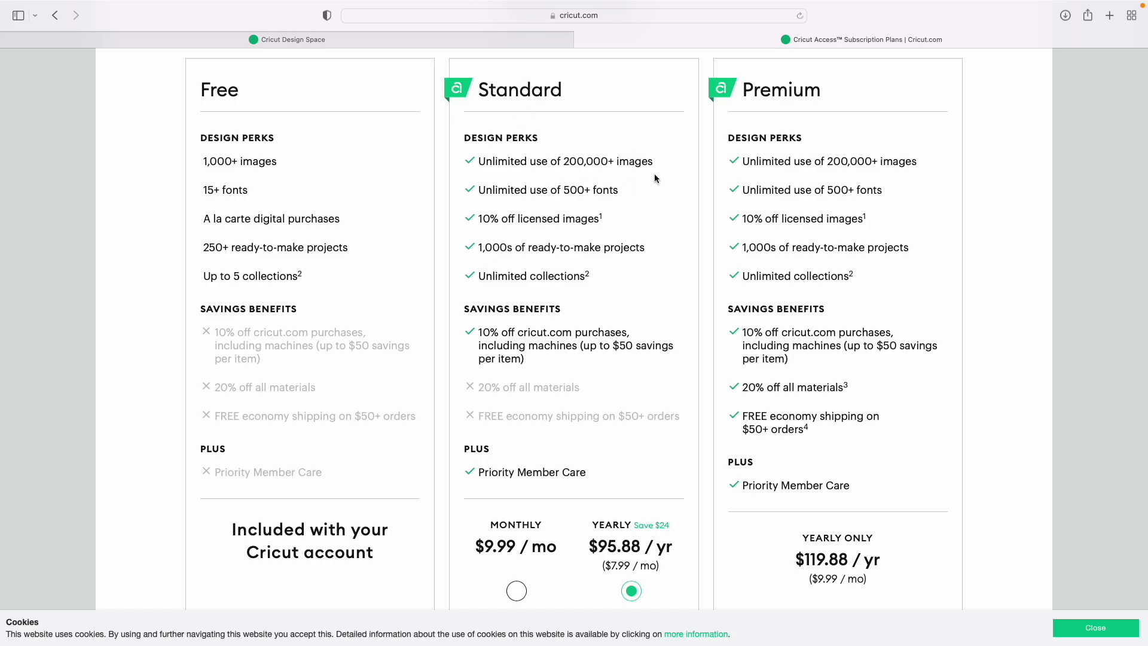
scroll(654, 178, down, 2)
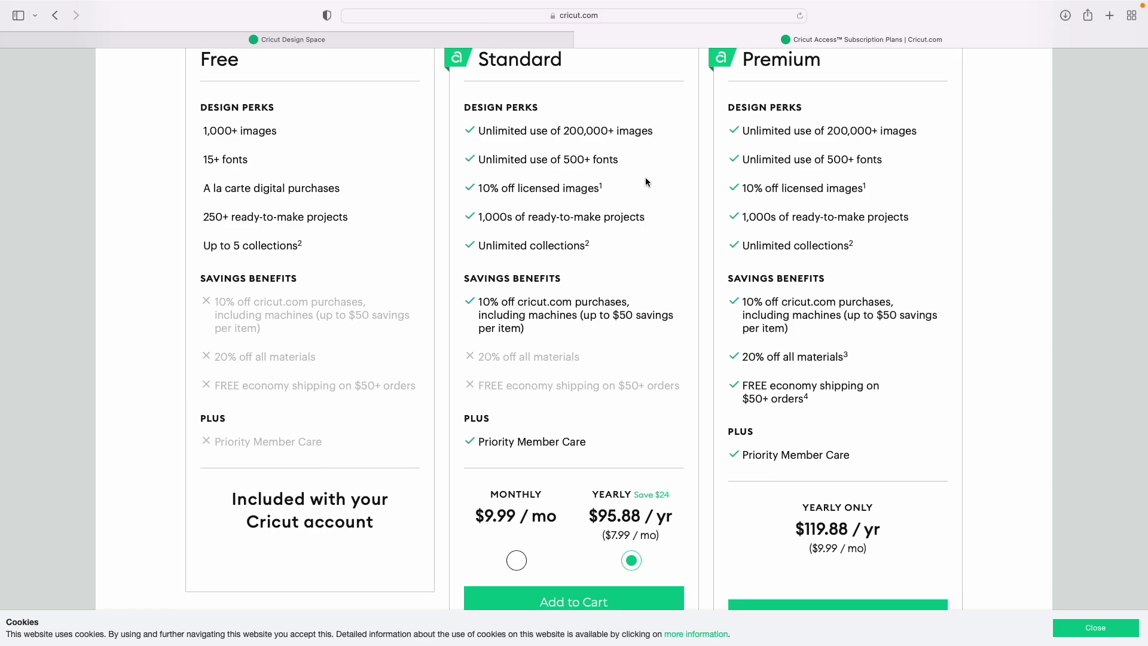
scroll(644, 177, down, 1)
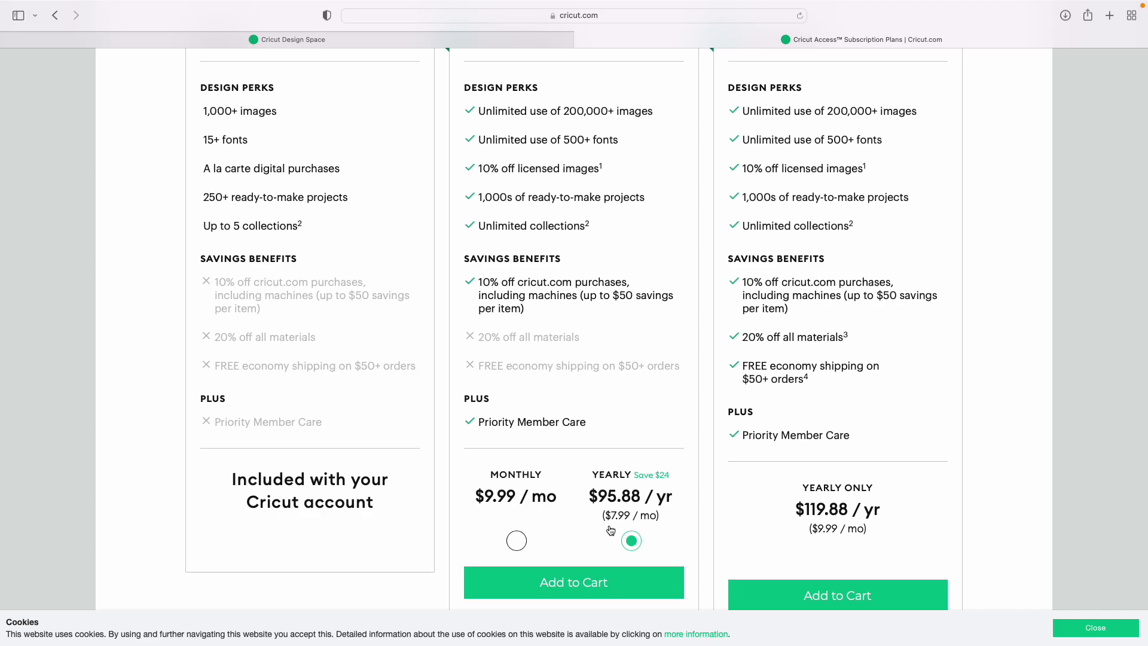
scroll(612, 479, up, 3)
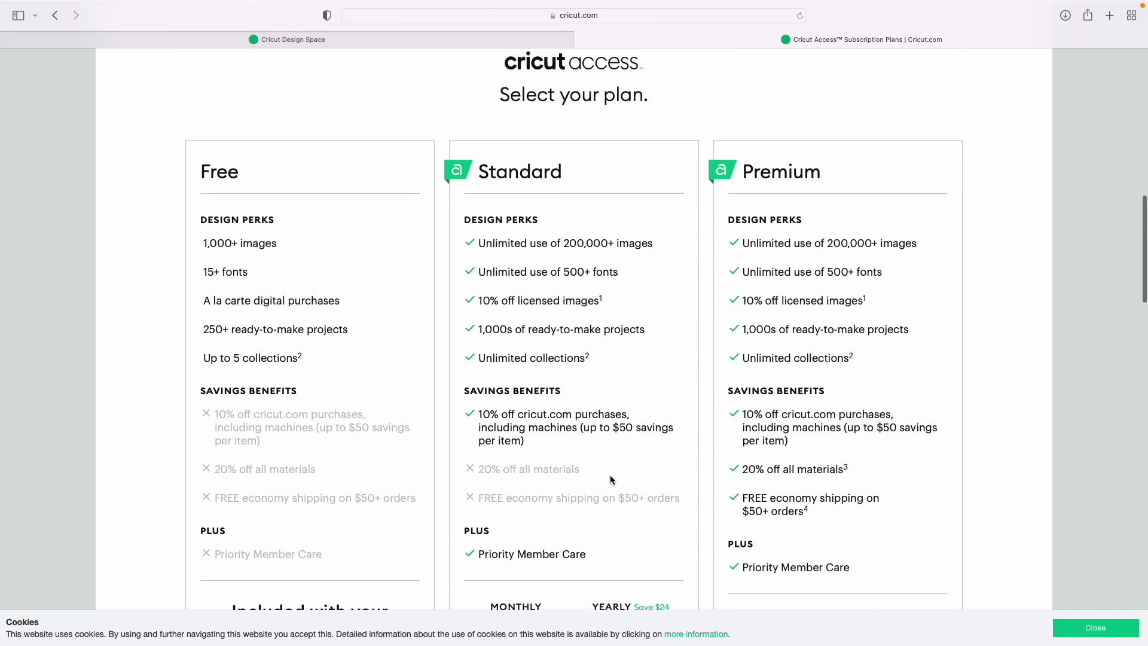
scroll(726, 454, down, 1)
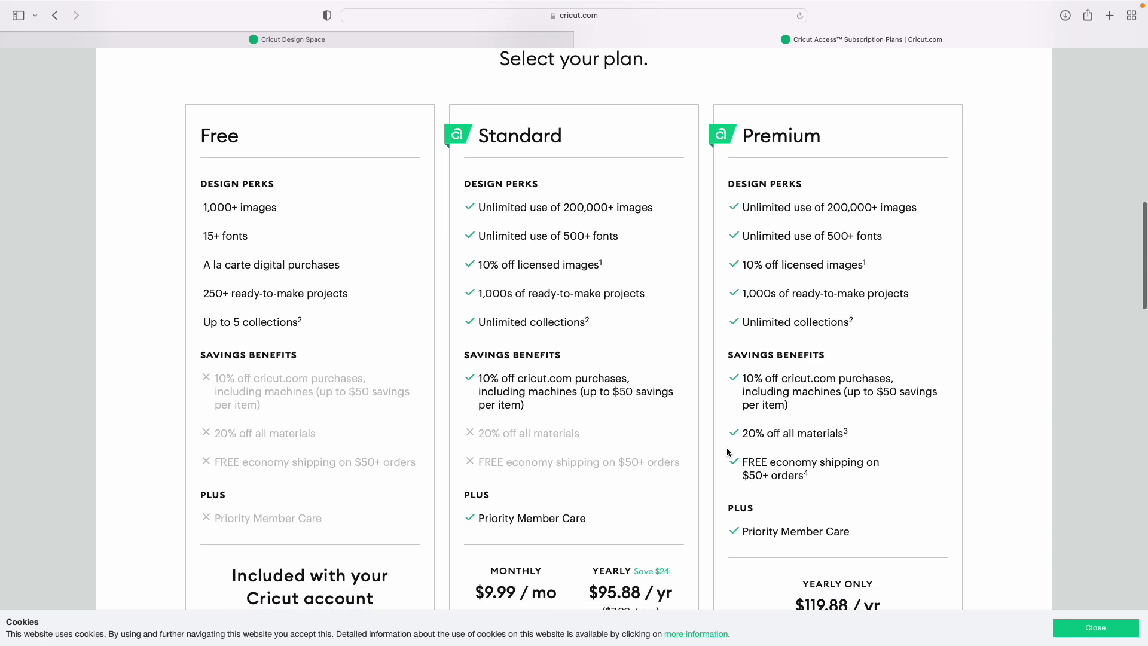
scroll(764, 443, down, 1)
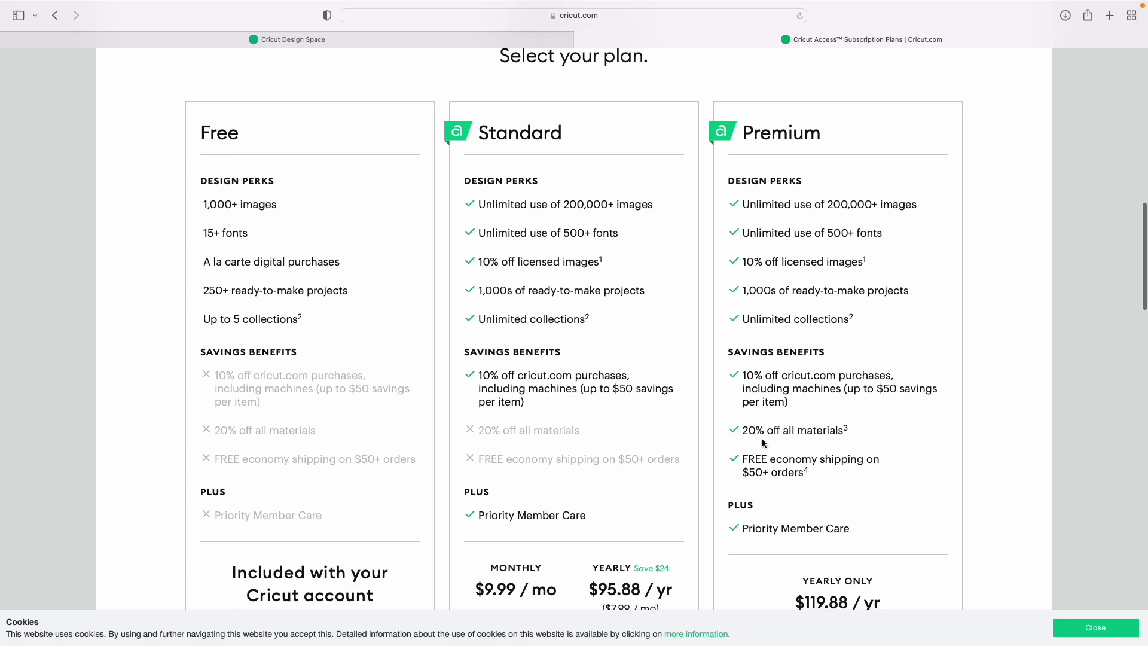
scroll(763, 443, down, 1)
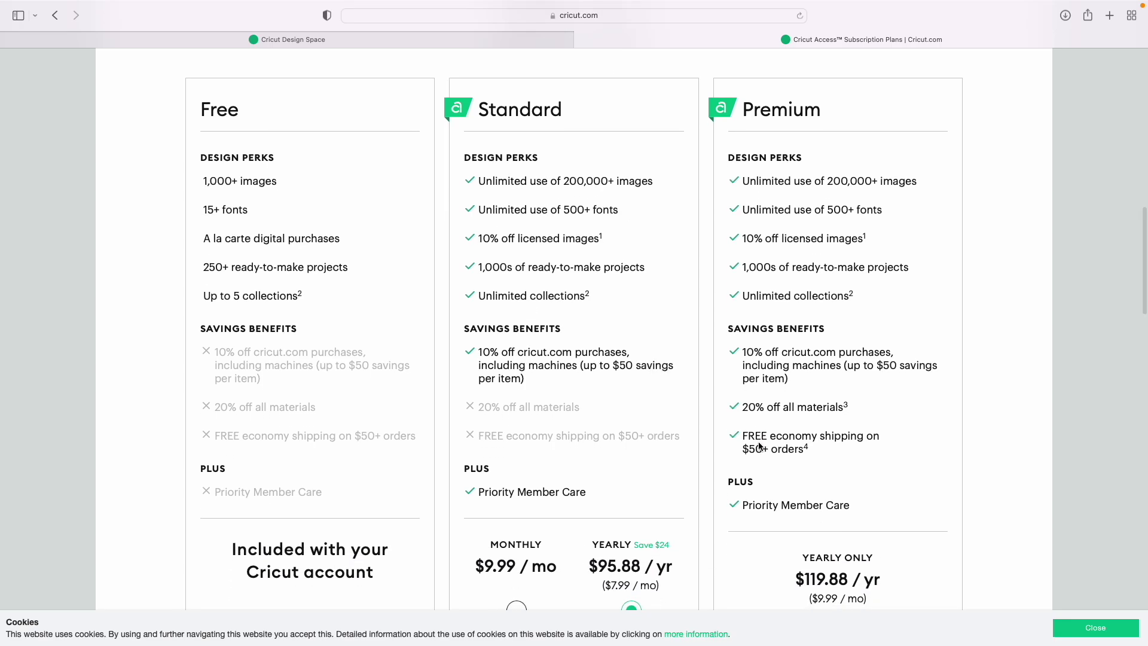
scroll(760, 445, down, 2)
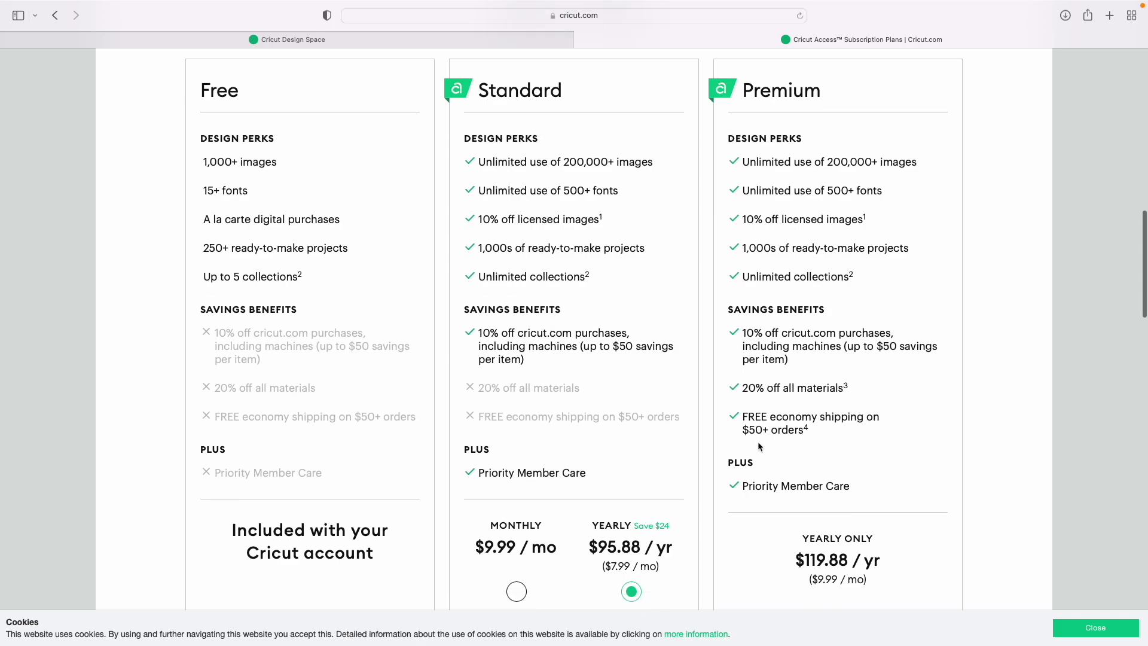
scroll(758, 446, down, 2)
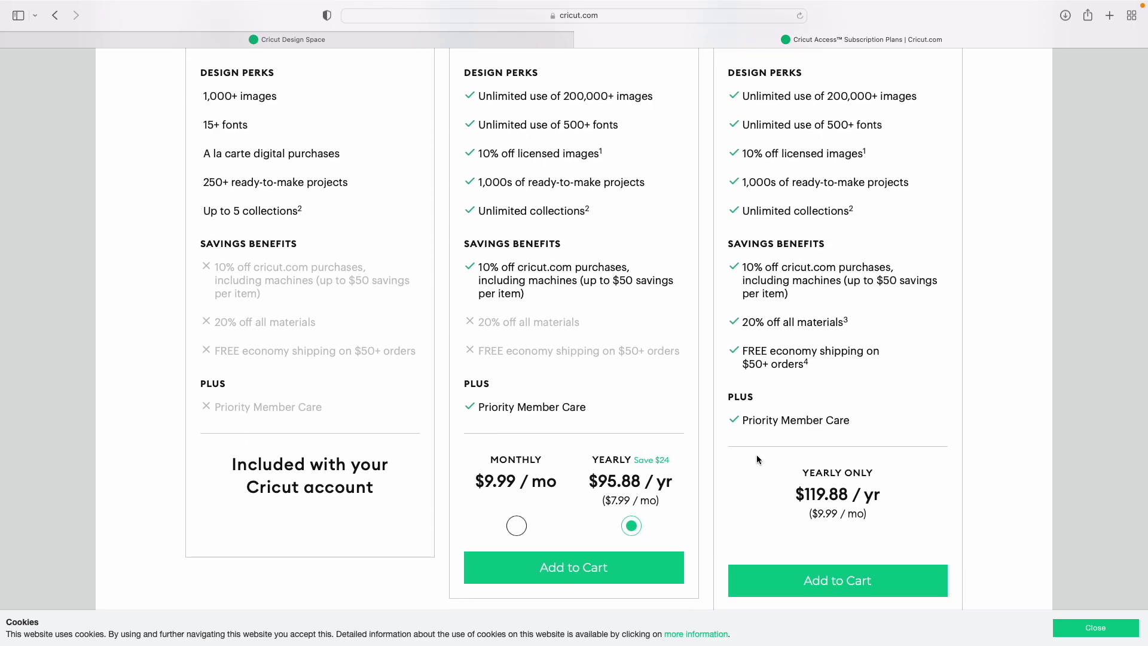
scroll(760, 461, down, 1)
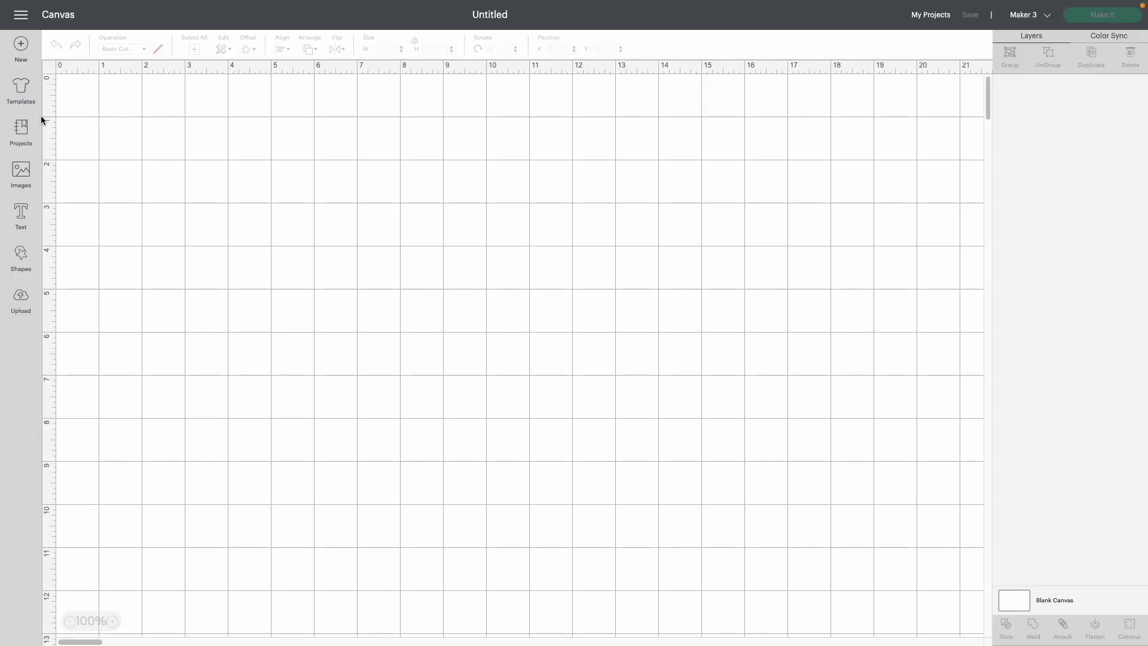
Step: Switch back to the Cricut Design Space canvas and browse the ready-to-make projects in All Categories
click(21, 140)
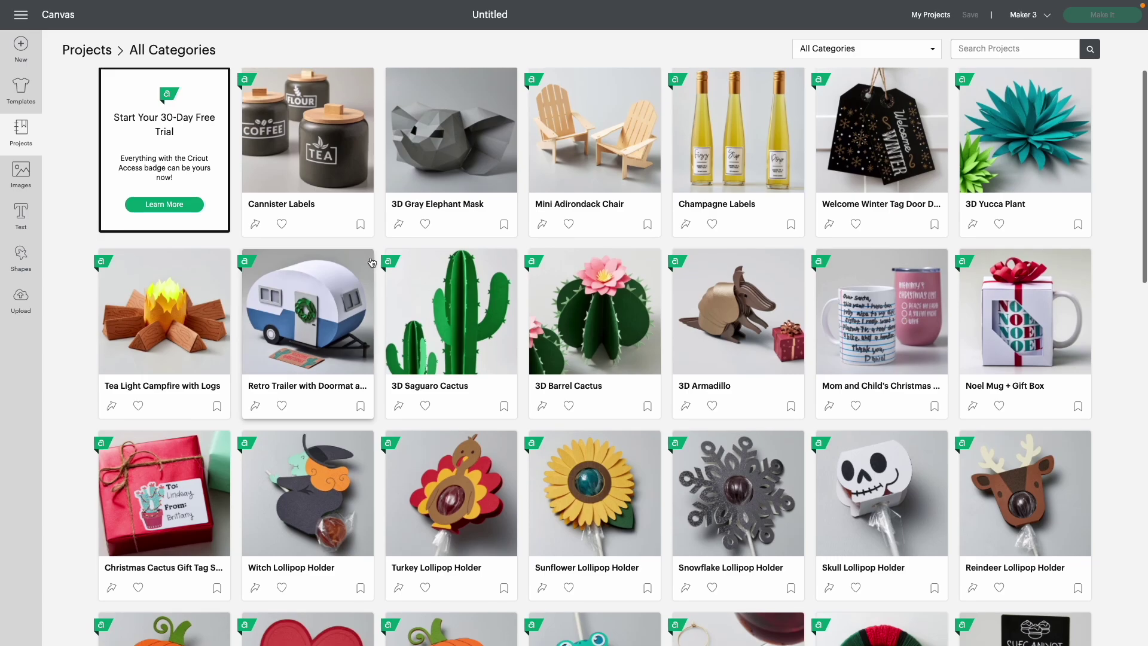
scroll(372, 263, down, 2)
scroll(372, 263, down, 5)
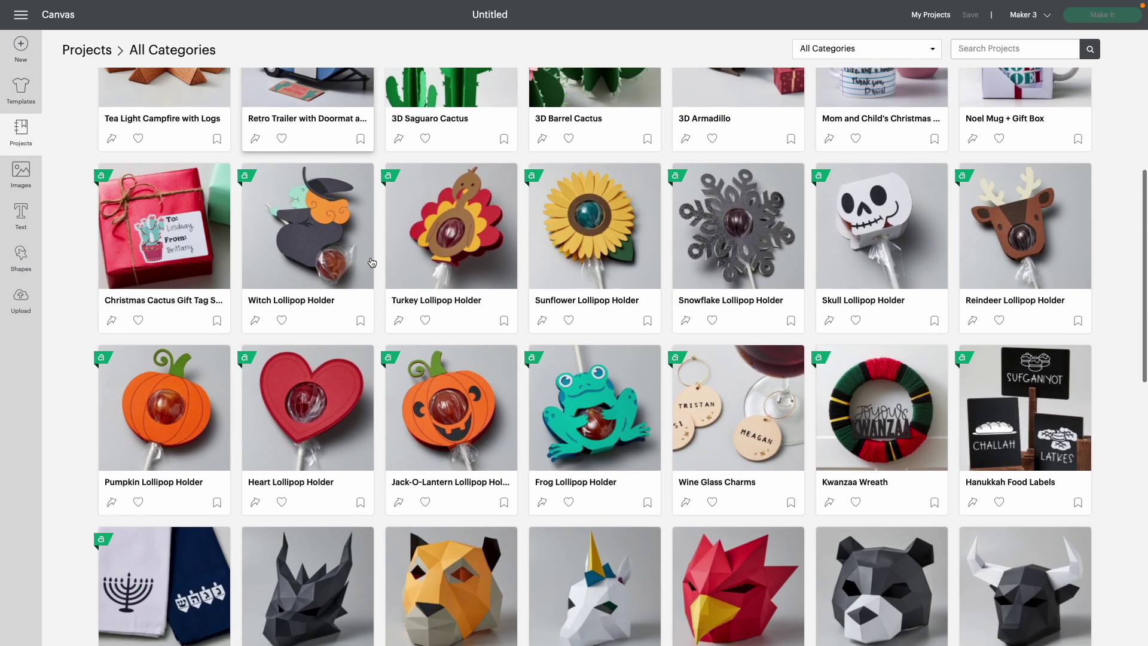
scroll(371, 261, down, 5)
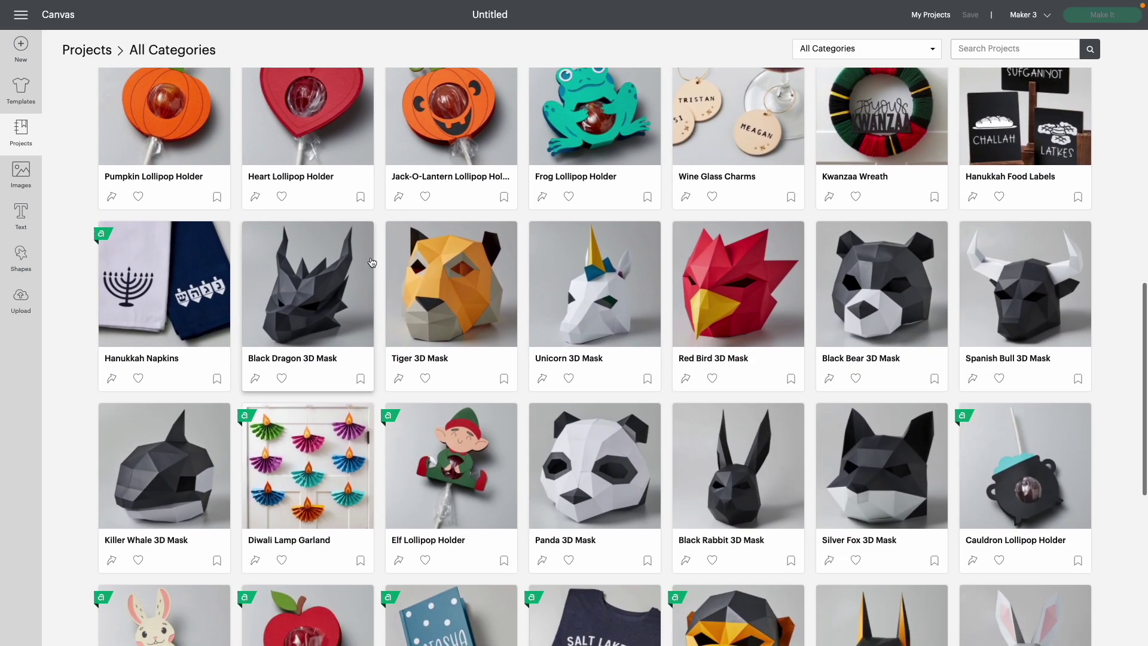
scroll(372, 263, down, 5)
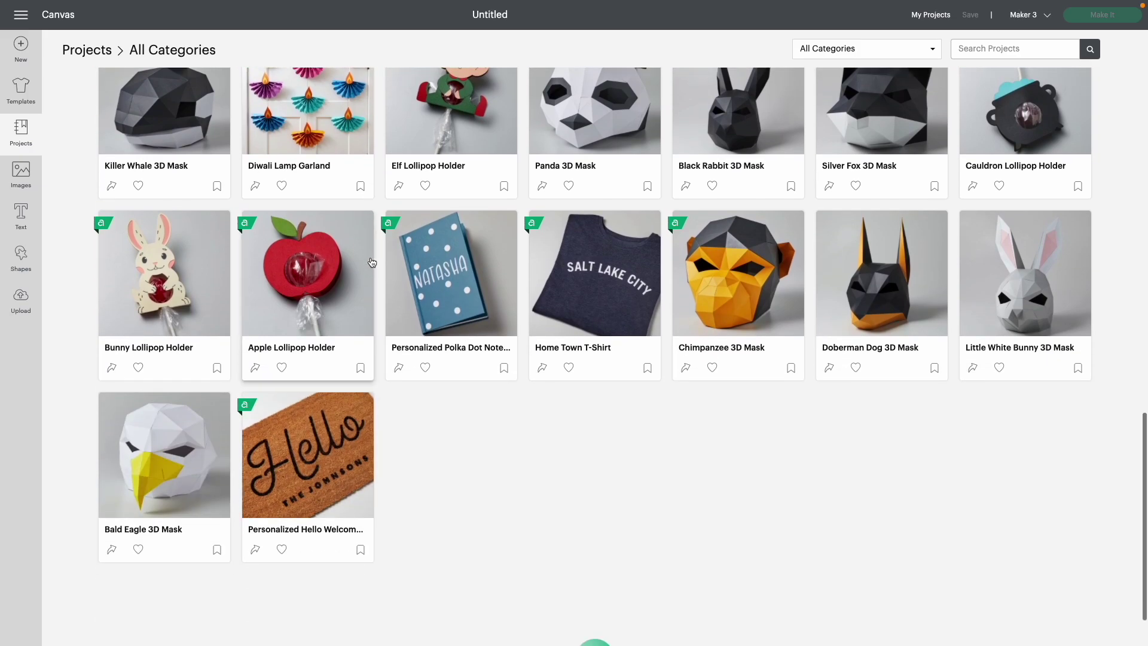
scroll(372, 263, up, 8)
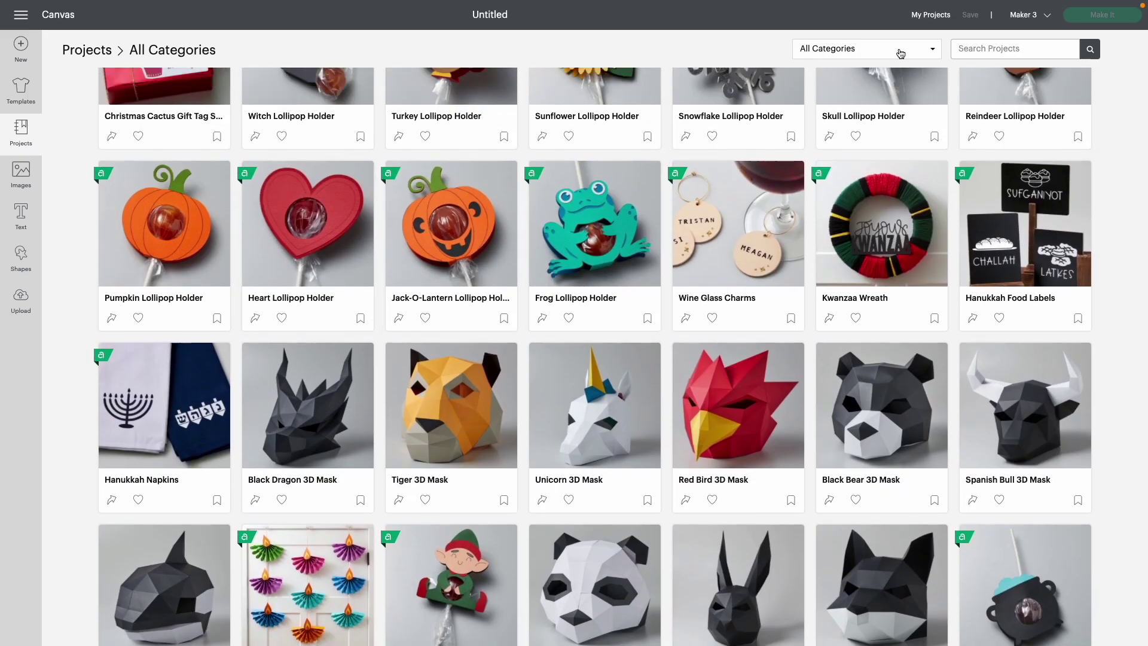
Step: Filter the ready-to-make projects to the Christmas category and browse the listed designs
click(869, 49)
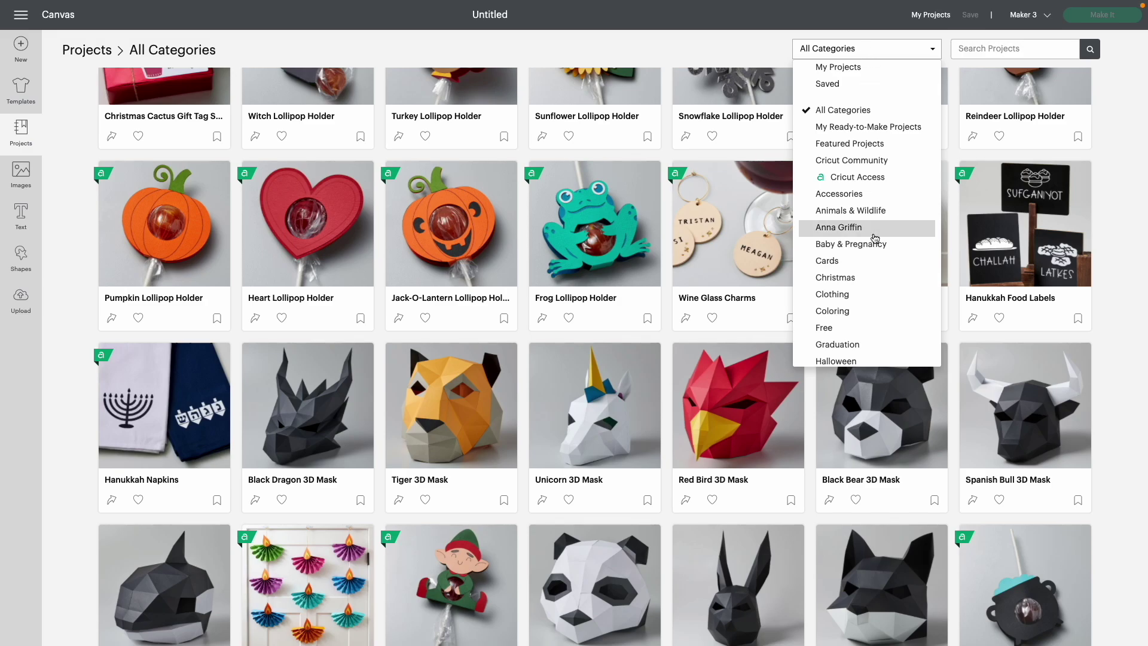
click(863, 279)
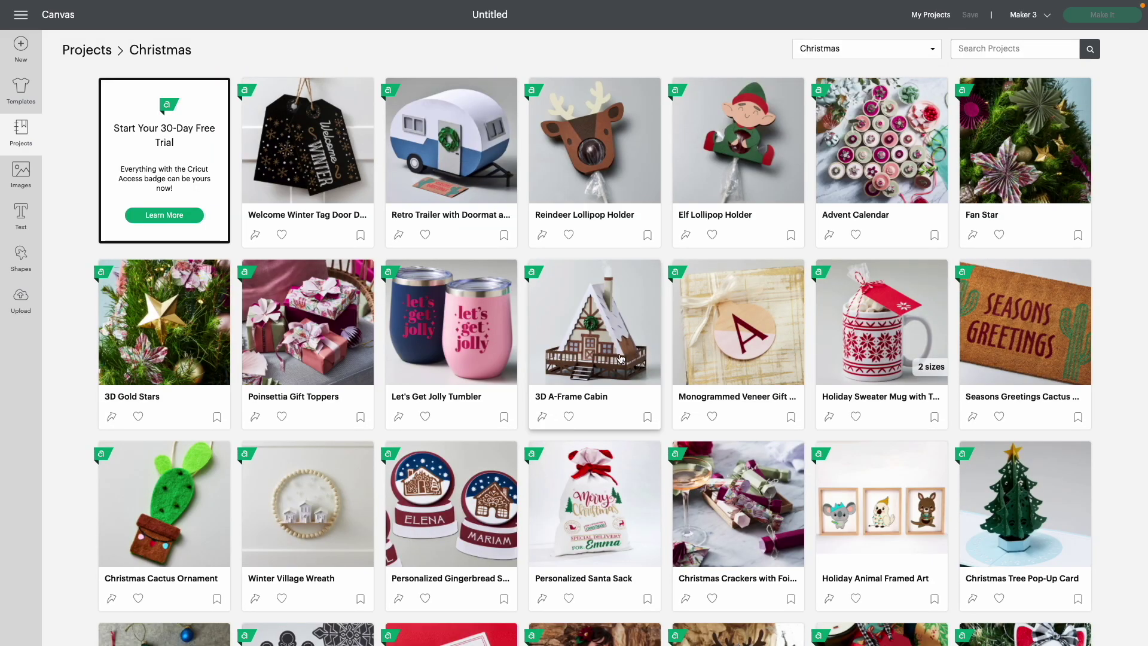
scroll(620, 357, down, 3)
scroll(621, 357, down, 1)
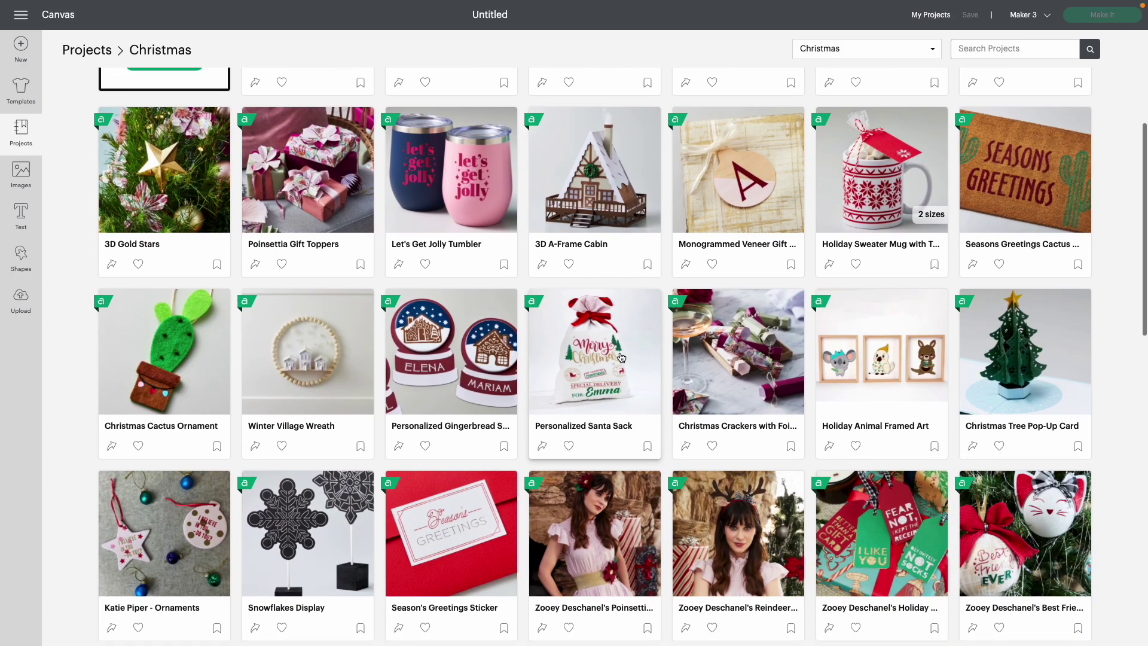
scroll(621, 357, down, 12)
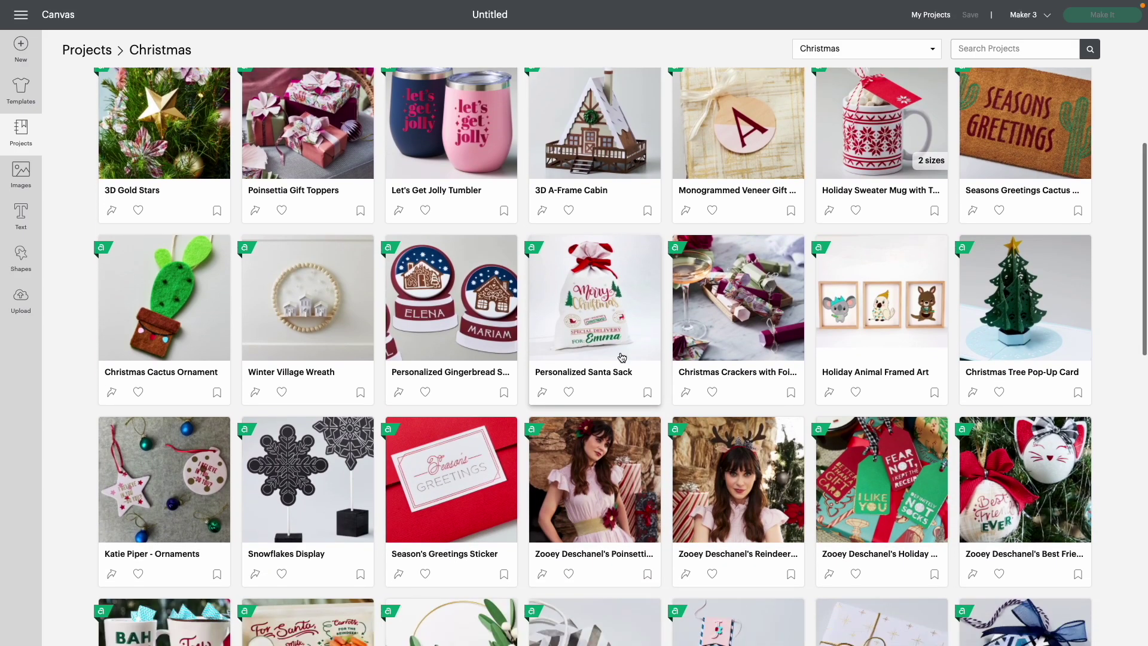
scroll(622, 357, down, 2)
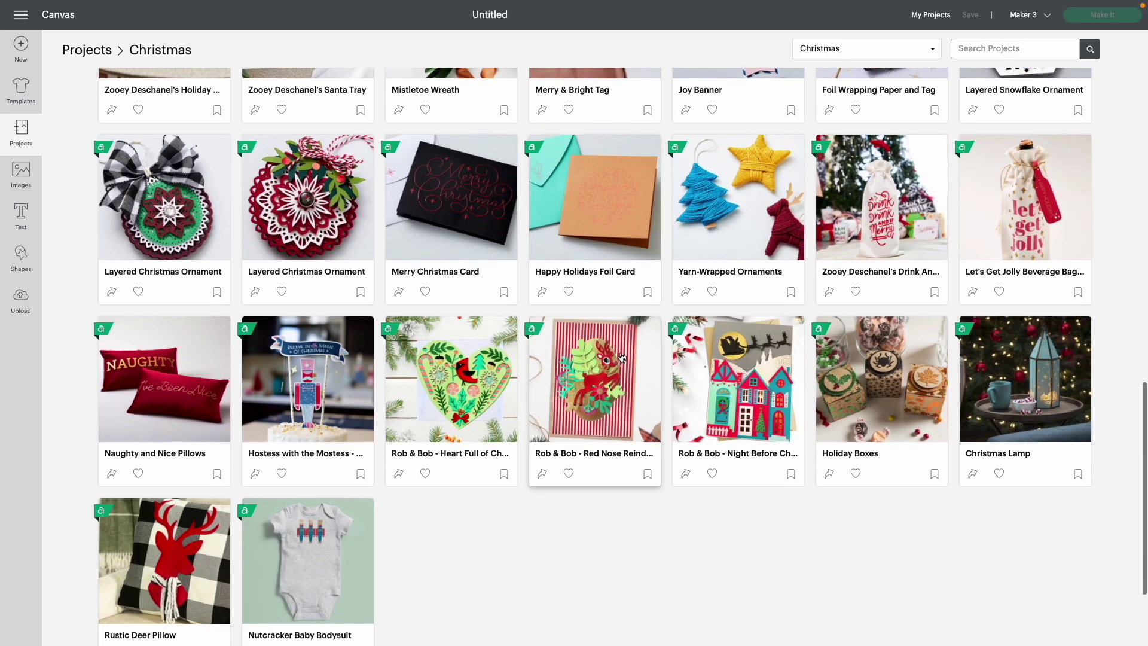
Step: Open the Drink And Be Merry Bag project, bookmark and like it, and open its sharing options
click(893, 233)
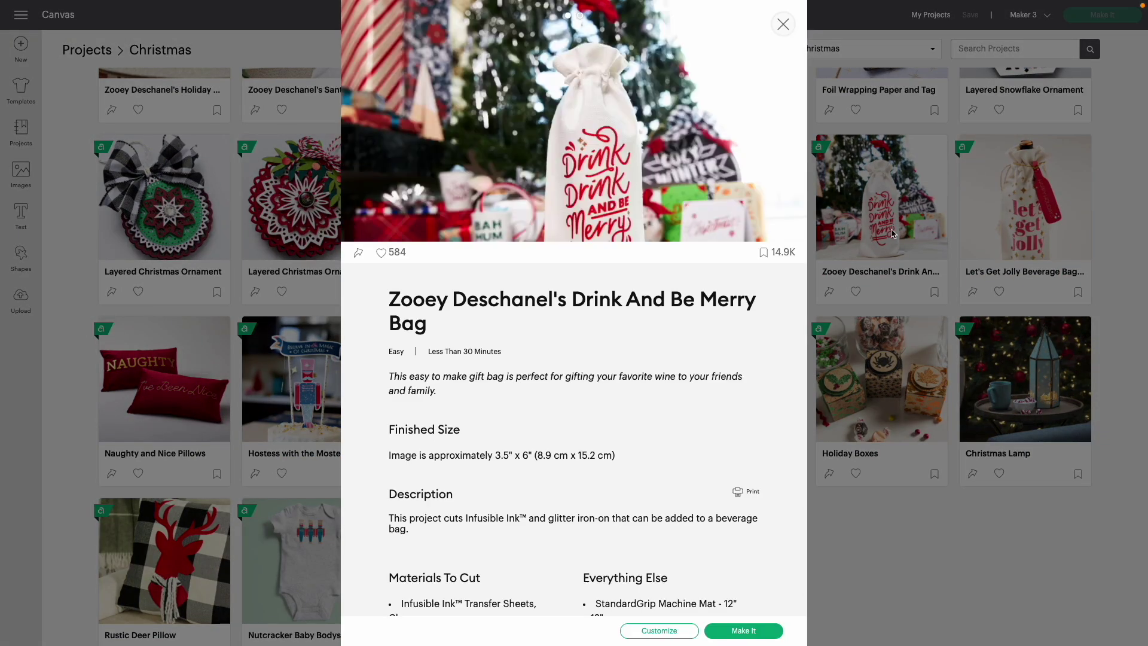
scroll(629, 401, down, 1)
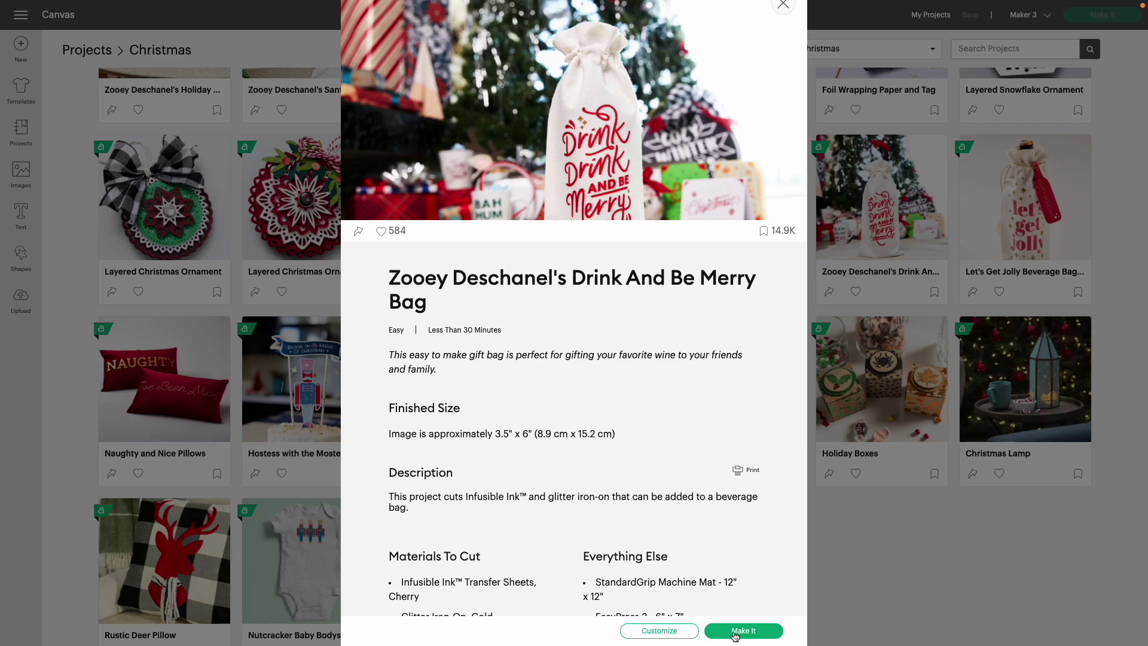
click(765, 232)
click(382, 232)
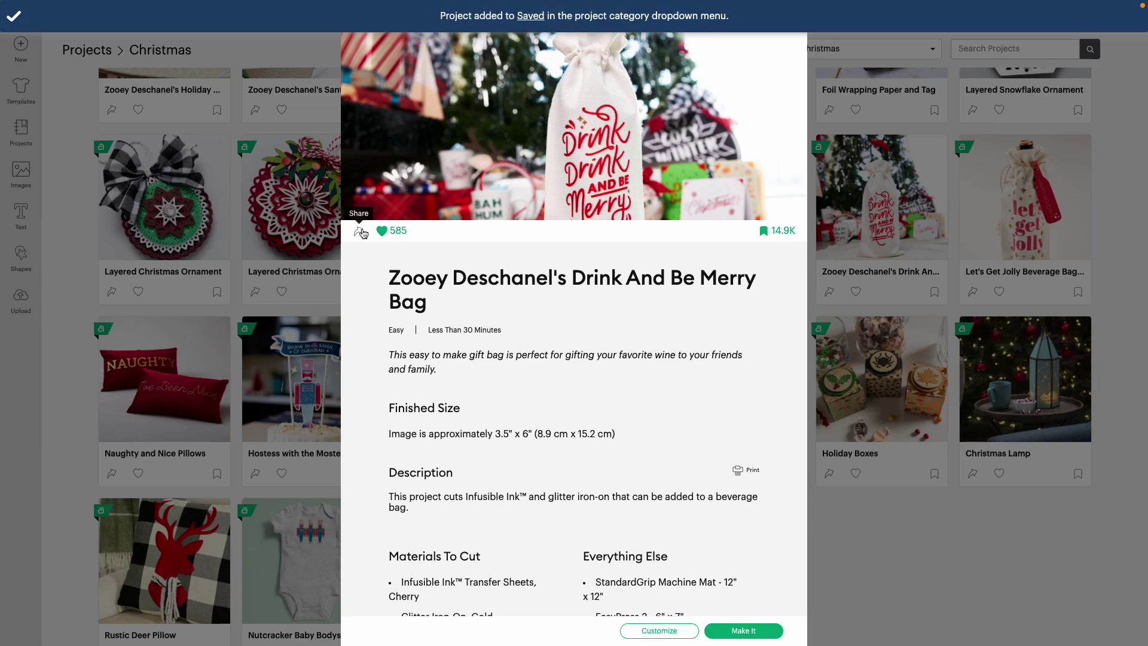
click(359, 231)
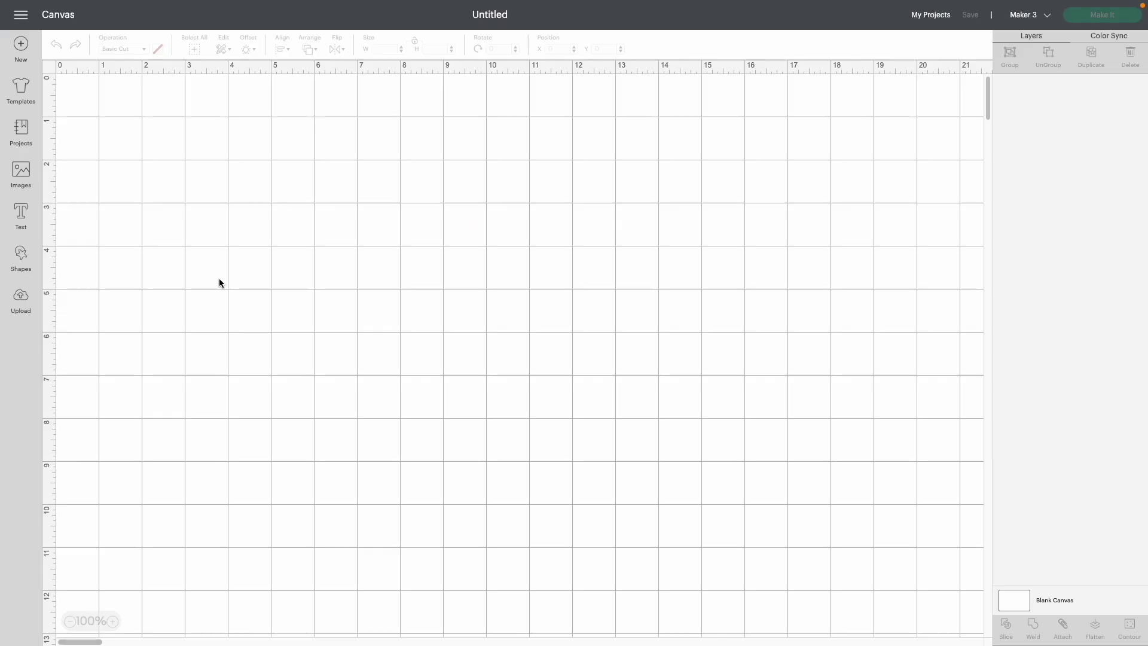
Step: Browse the templates across all canvas types and load the Fitted polos template onto the canvas
click(24, 84)
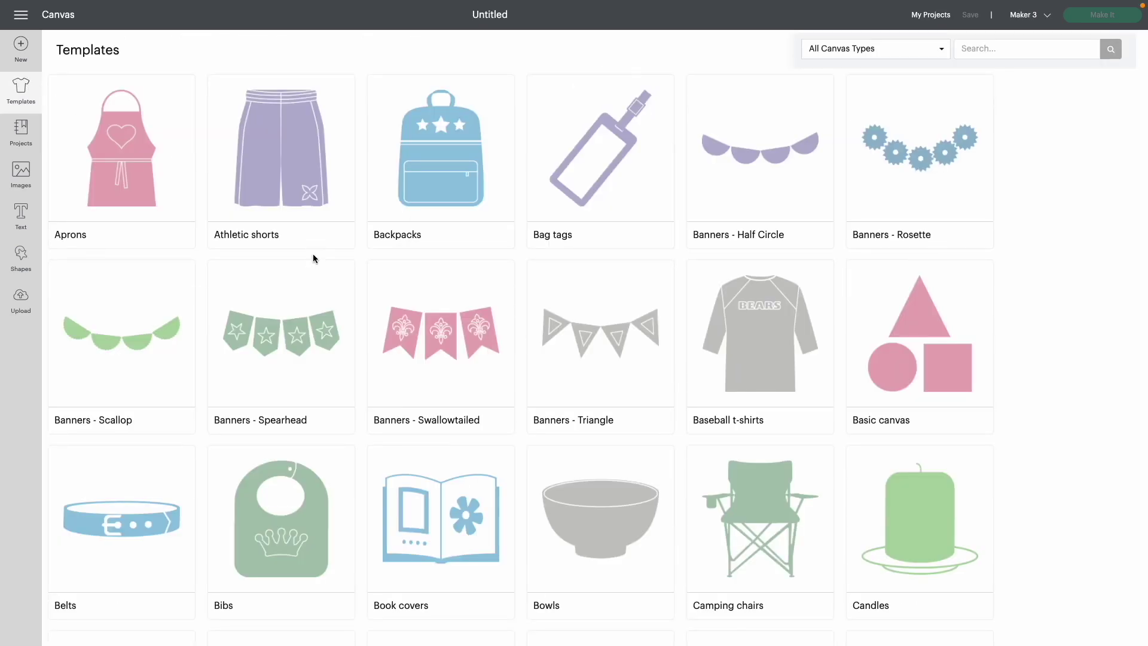
scroll(314, 257, down, 5)
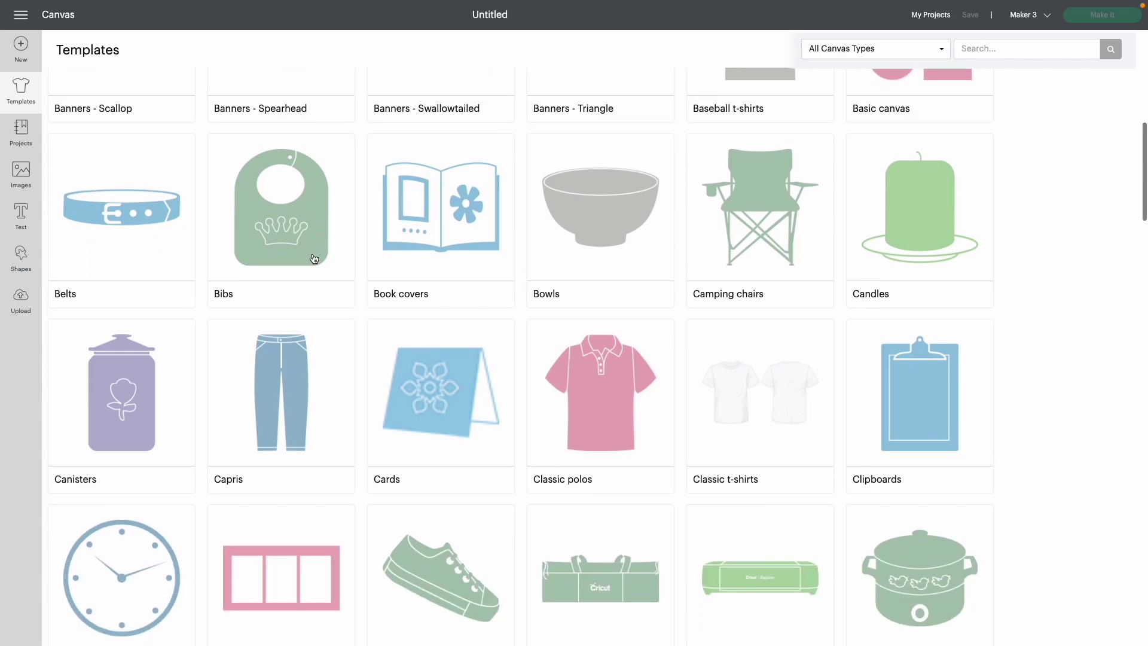
scroll(314, 259, down, 12)
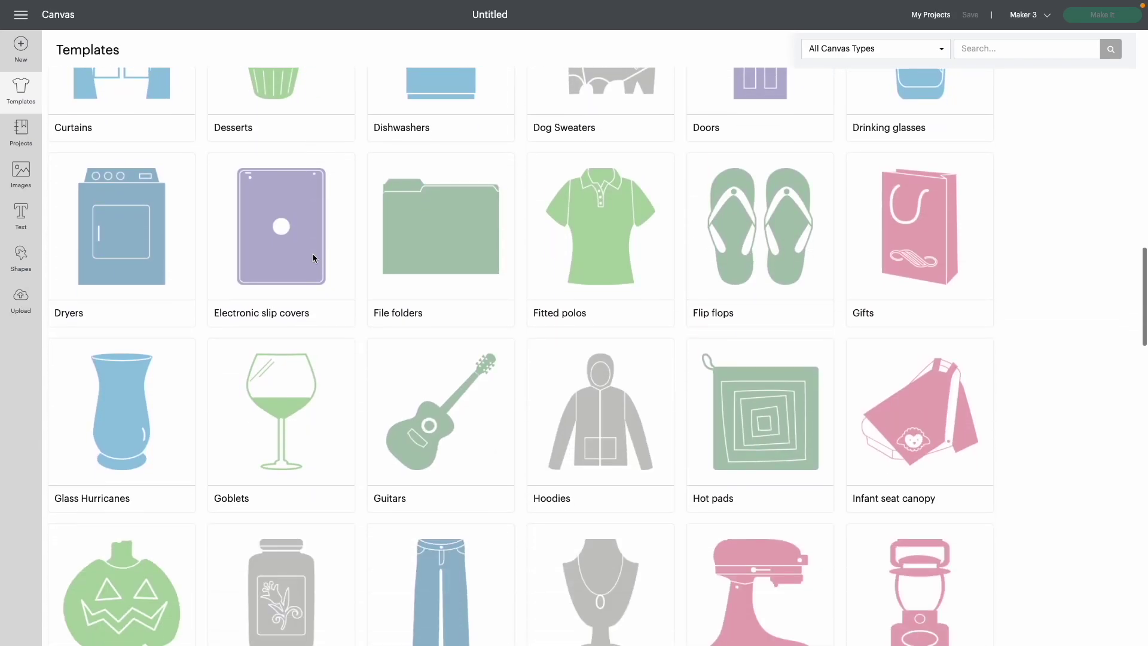
scroll(312, 257, down, 2)
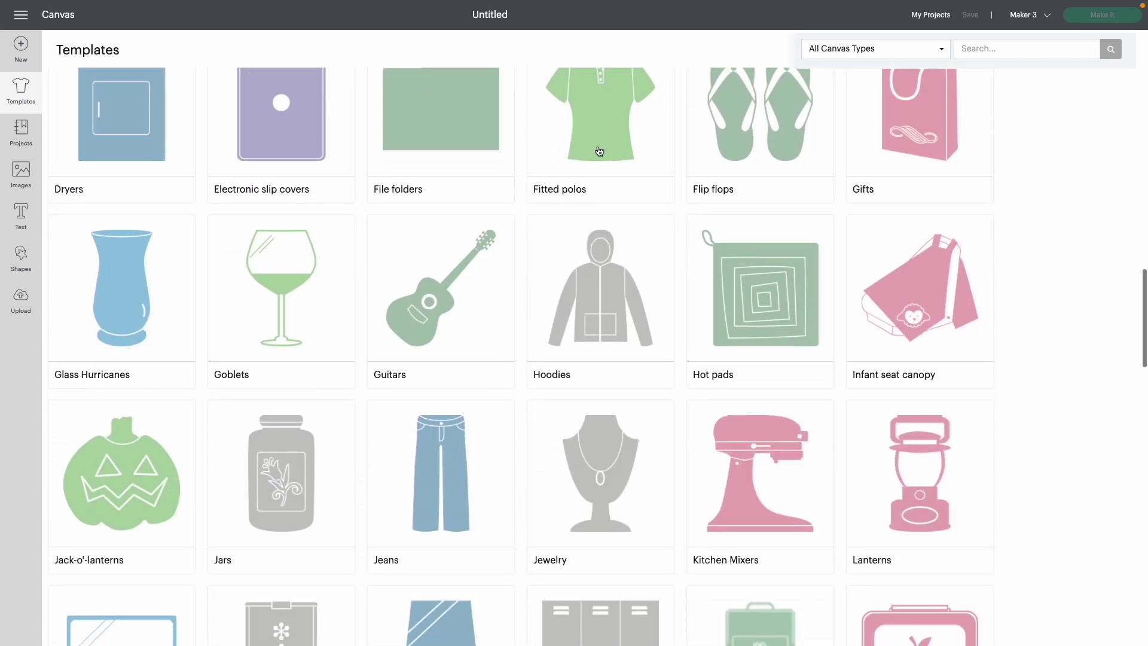
click(599, 151)
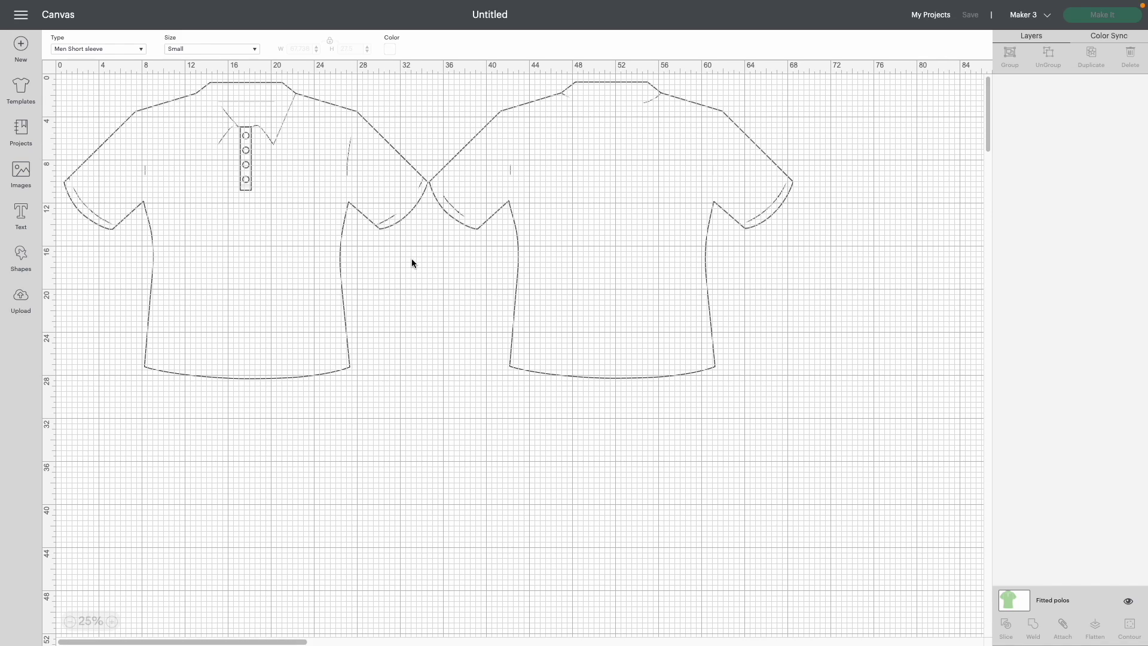
Step: Hide the canvas grid and try pink on the polo template before setting its color to black
click(52, 70)
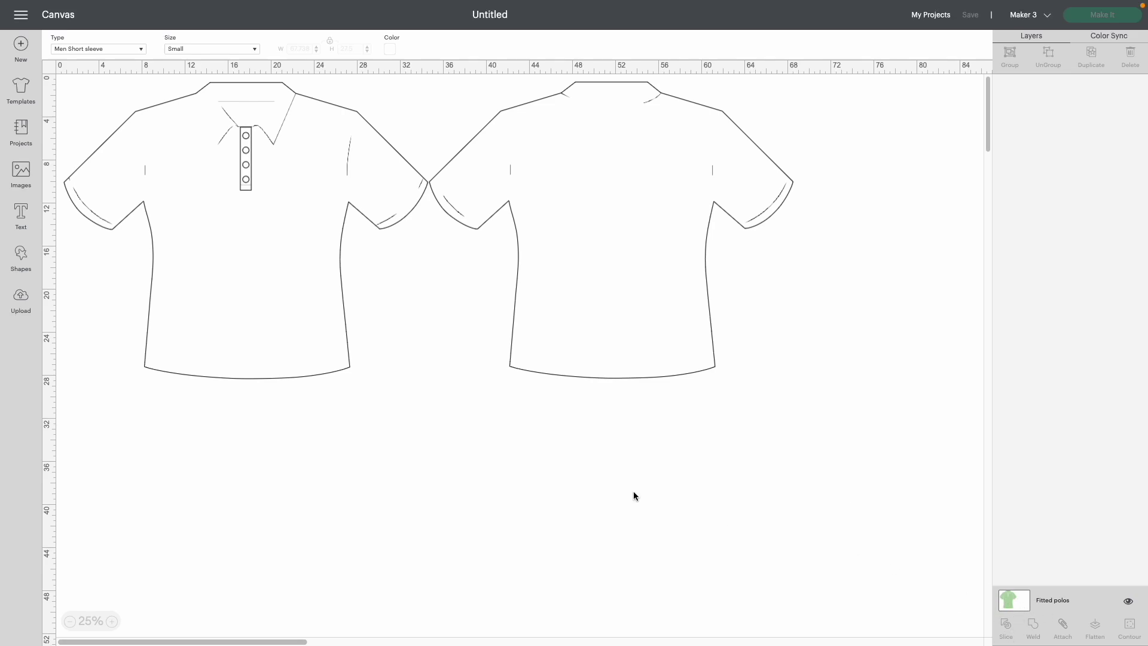
click(390, 51)
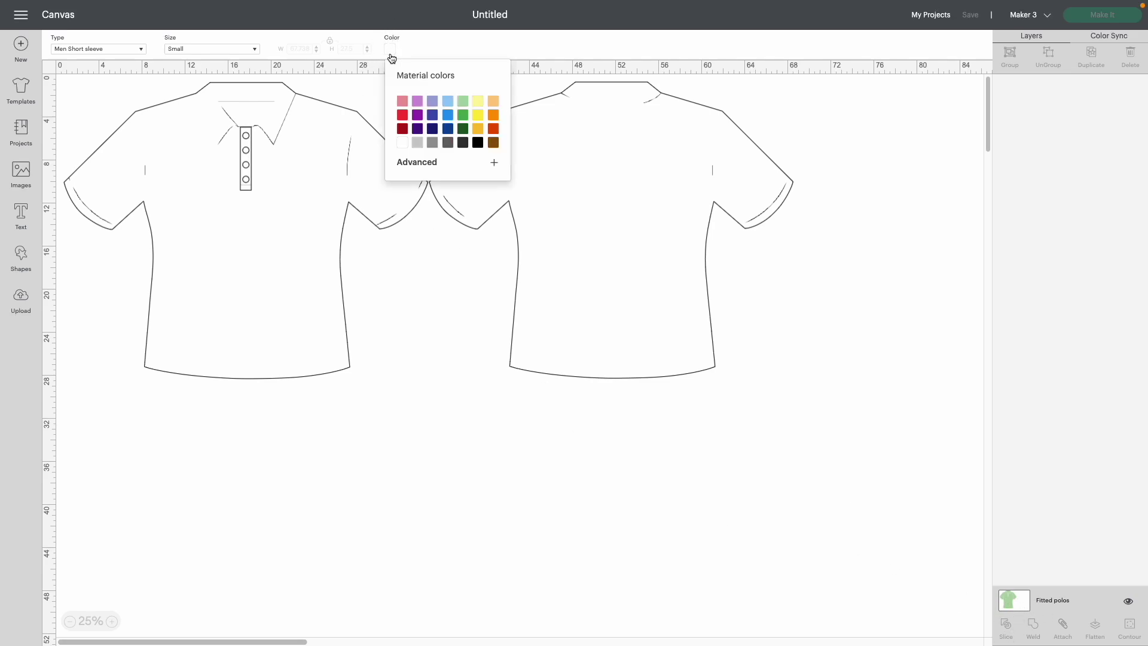
click(403, 102)
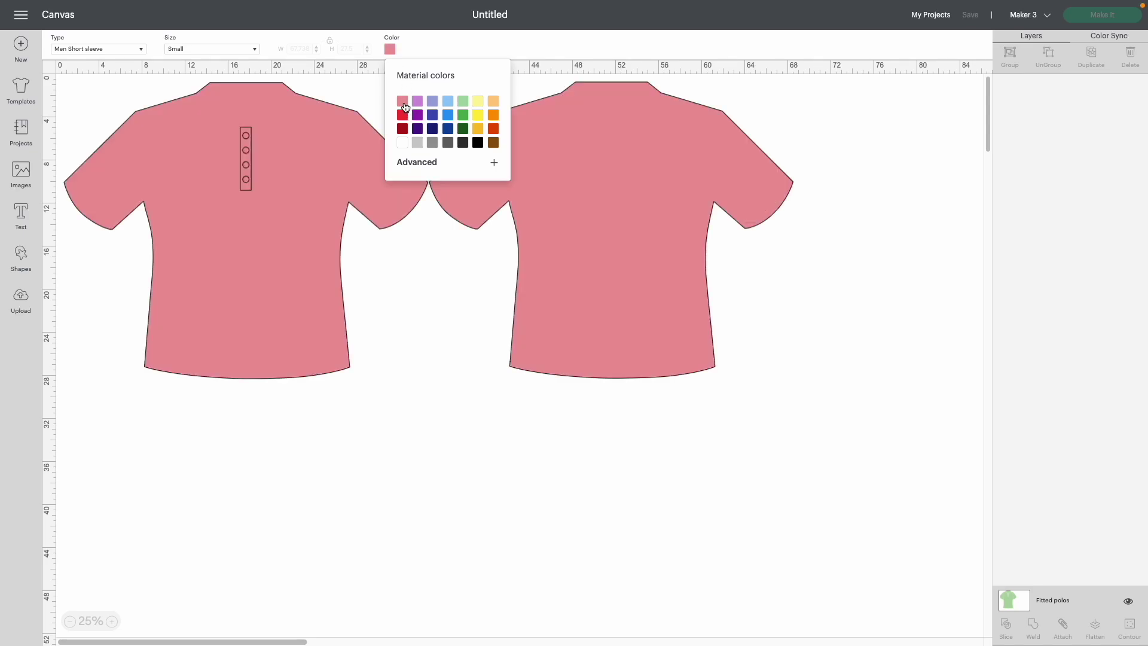
click(478, 143)
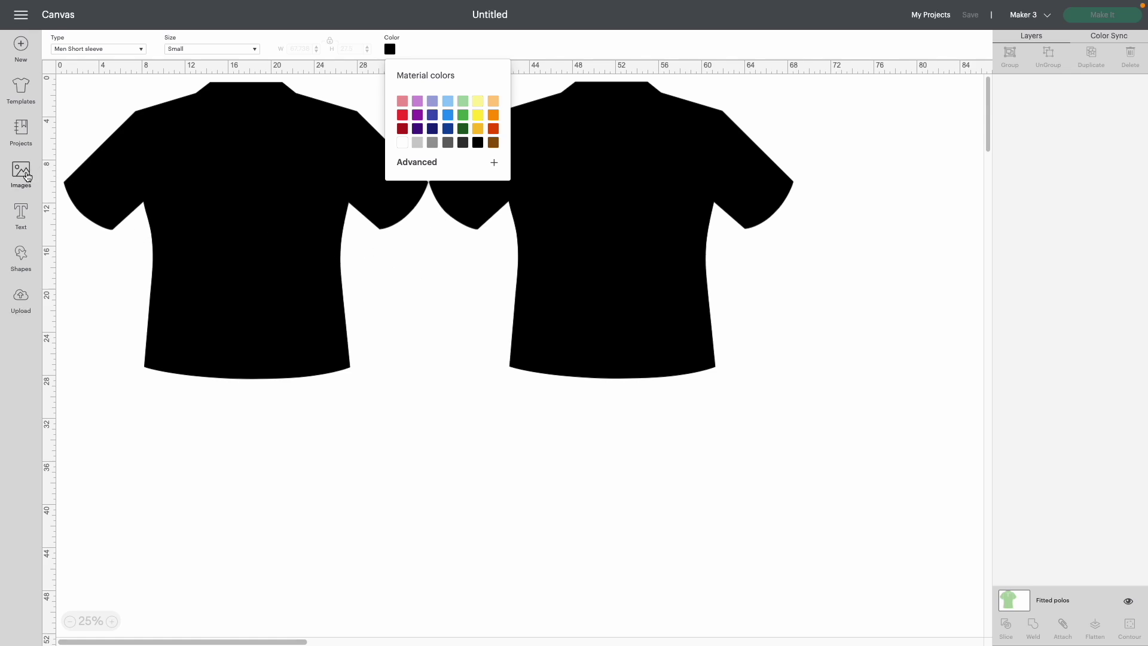
Step: Insert the Double Double Toil And Trouble image onto the polo template and recolor it white
click(24, 174)
click(370, 302)
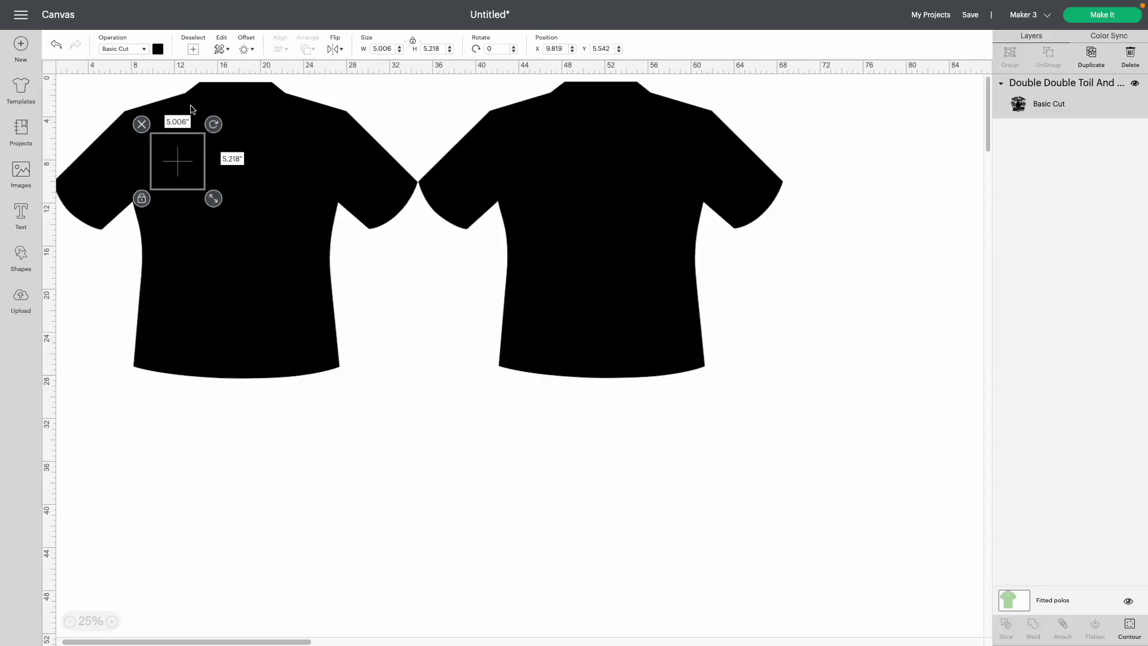
click(158, 49)
click(171, 163)
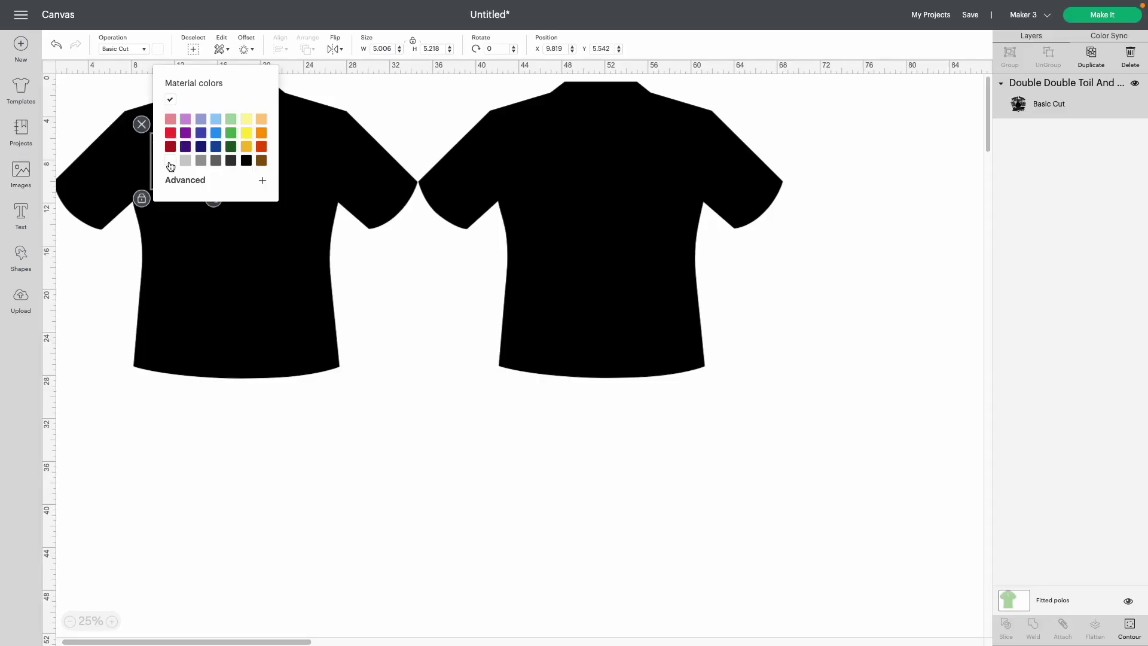
click(342, 279)
click(180, 152)
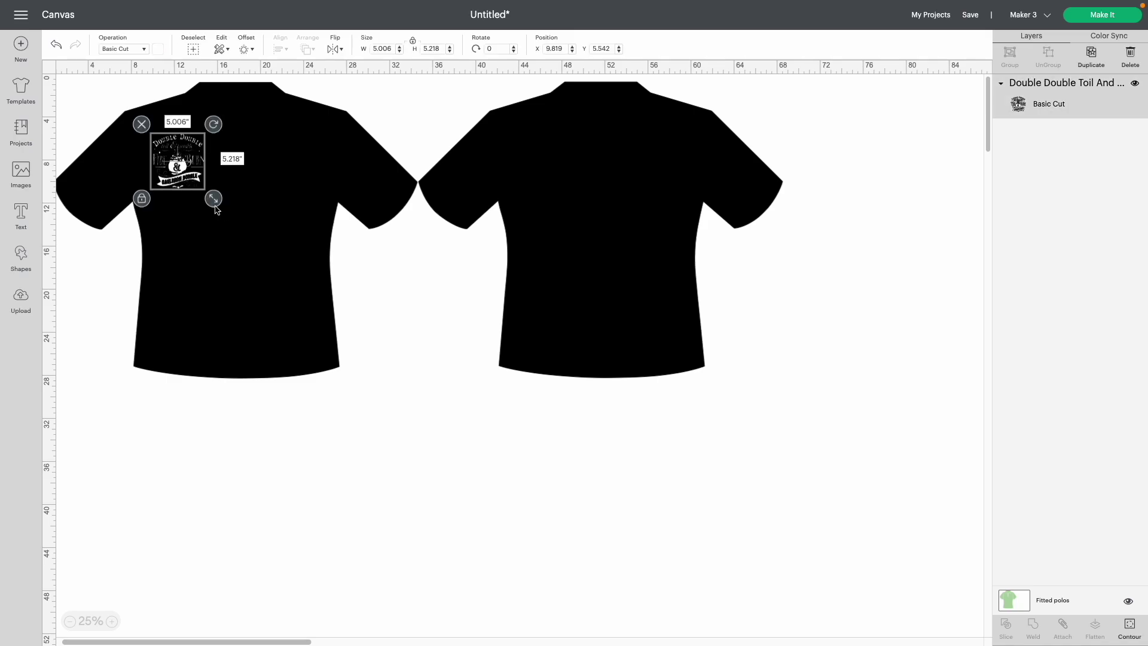
Step: Enlarge the white image to just over 10 inches wide and place it on the chest of the front shirt
drag(215, 204, 251, 235)
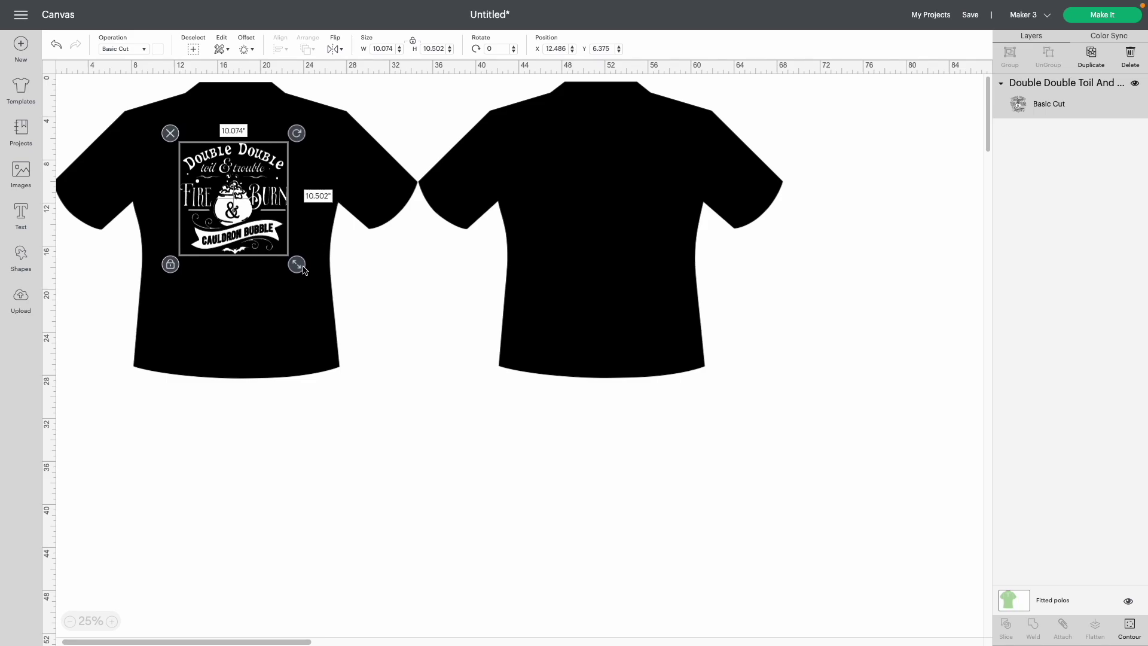
drag(302, 266, 310, 273)
click(401, 315)
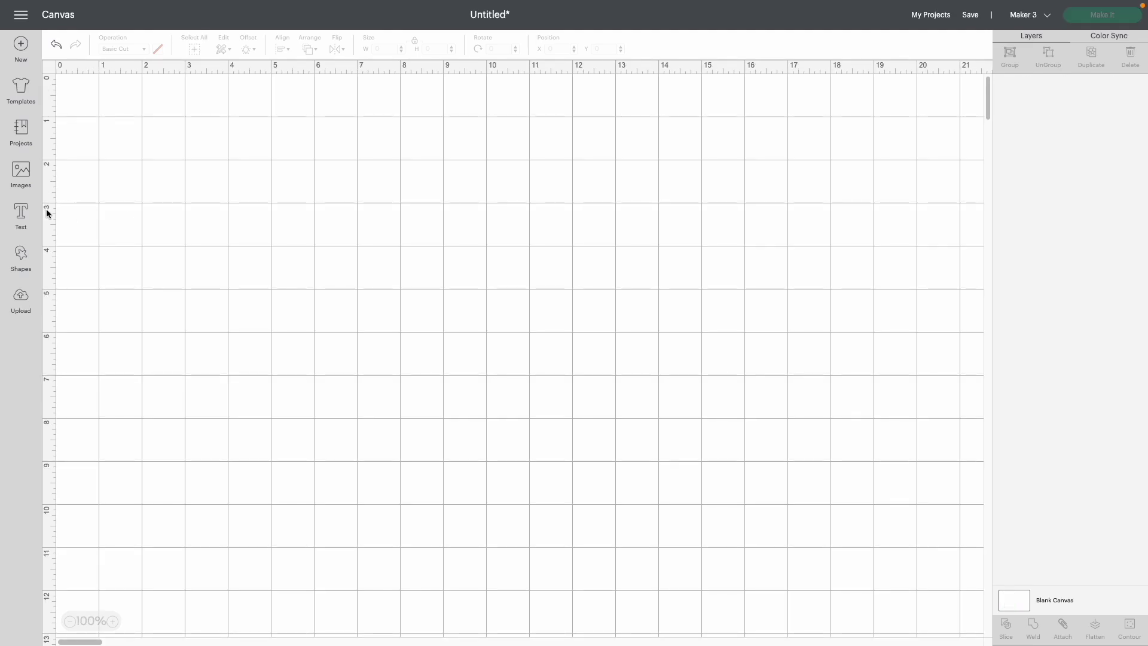
Step: Add a text box to the blank canvas, browse the available fonts and apply DTC Autumn Sunshine
click(23, 212)
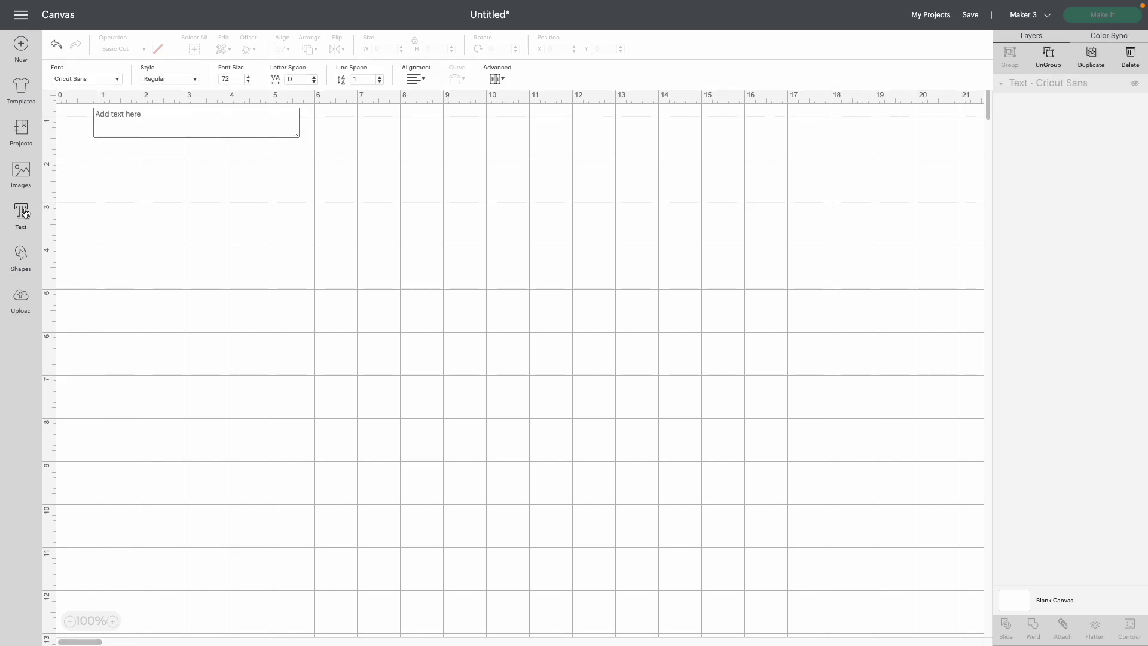
click(77, 76)
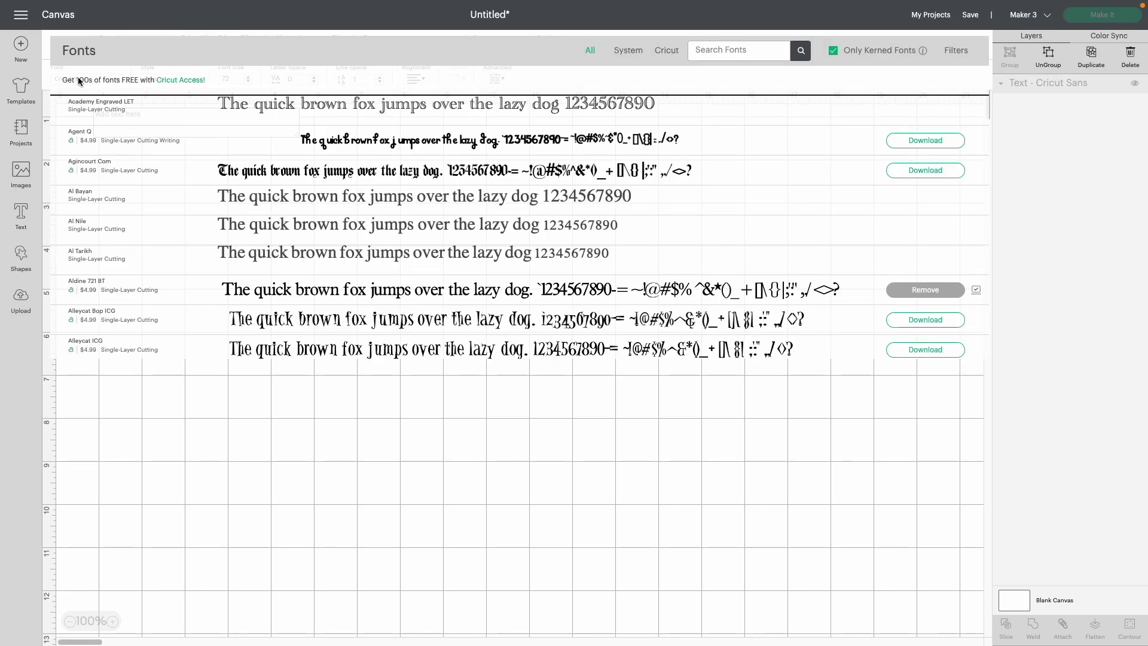
scroll(185, 199, down, 3)
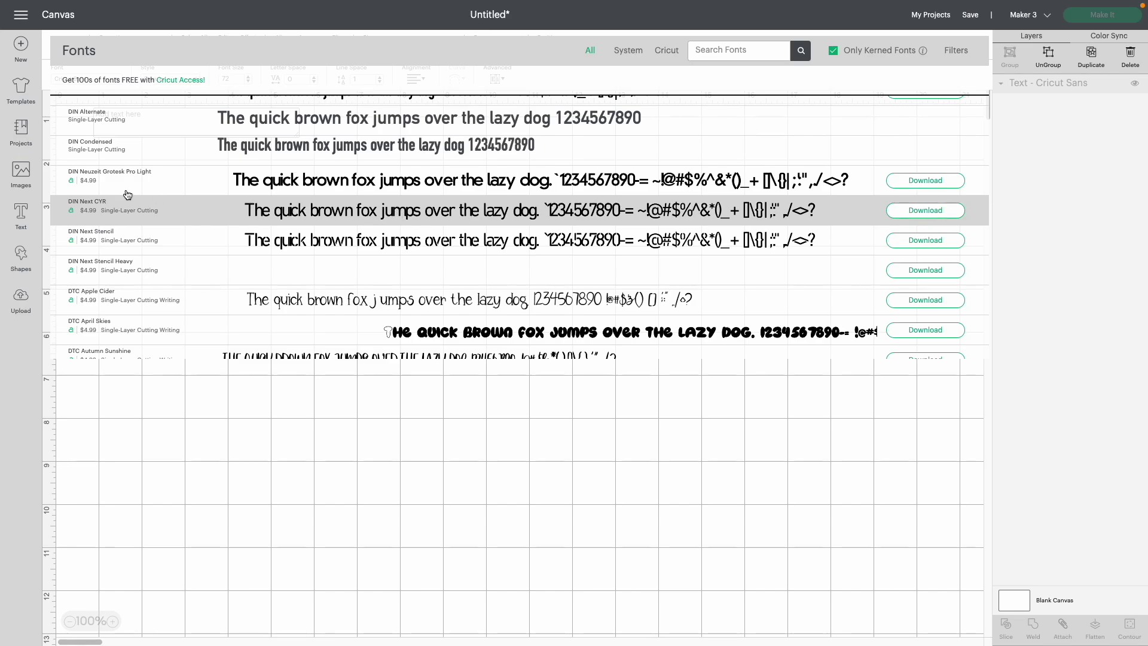
scroll(399, 200, down, 2)
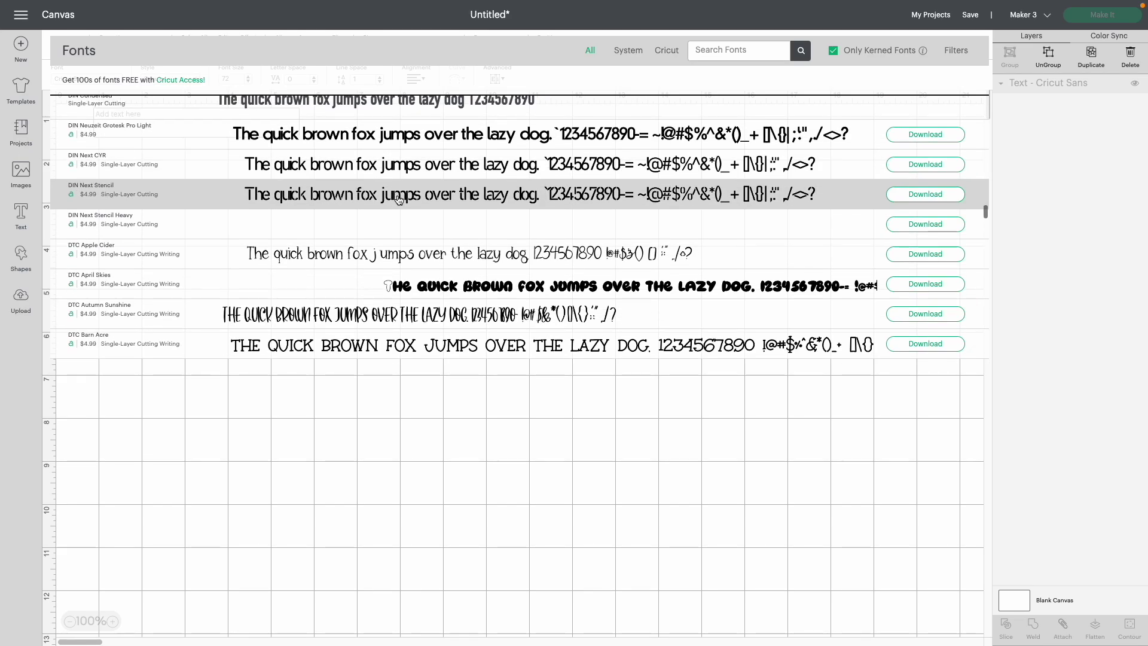
scroll(399, 200, down, 3)
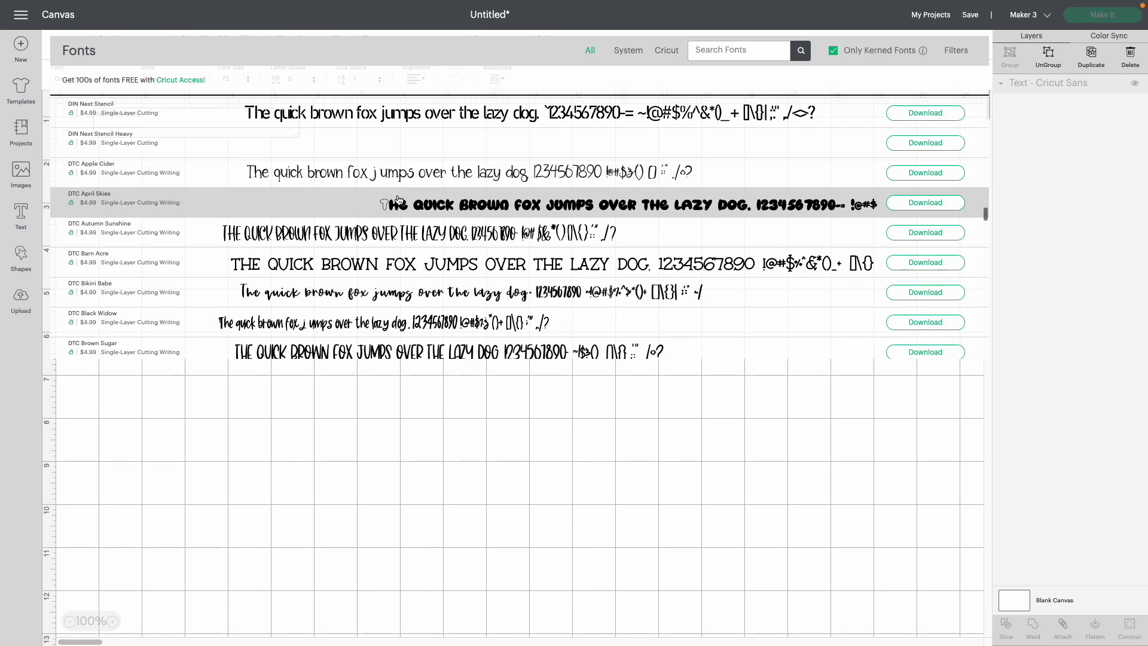
click(363, 237)
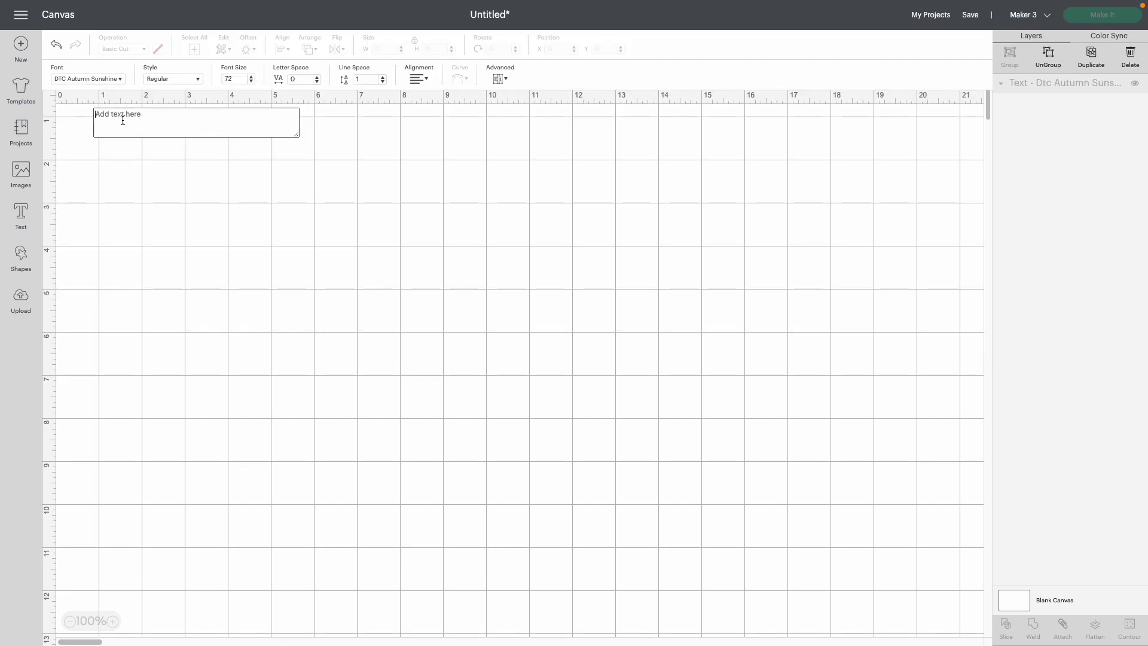
Step: Enter a first name as the text, enlarge it to about 12.1 by 3.1 inches and move it toward the canvas center
text(Samant)
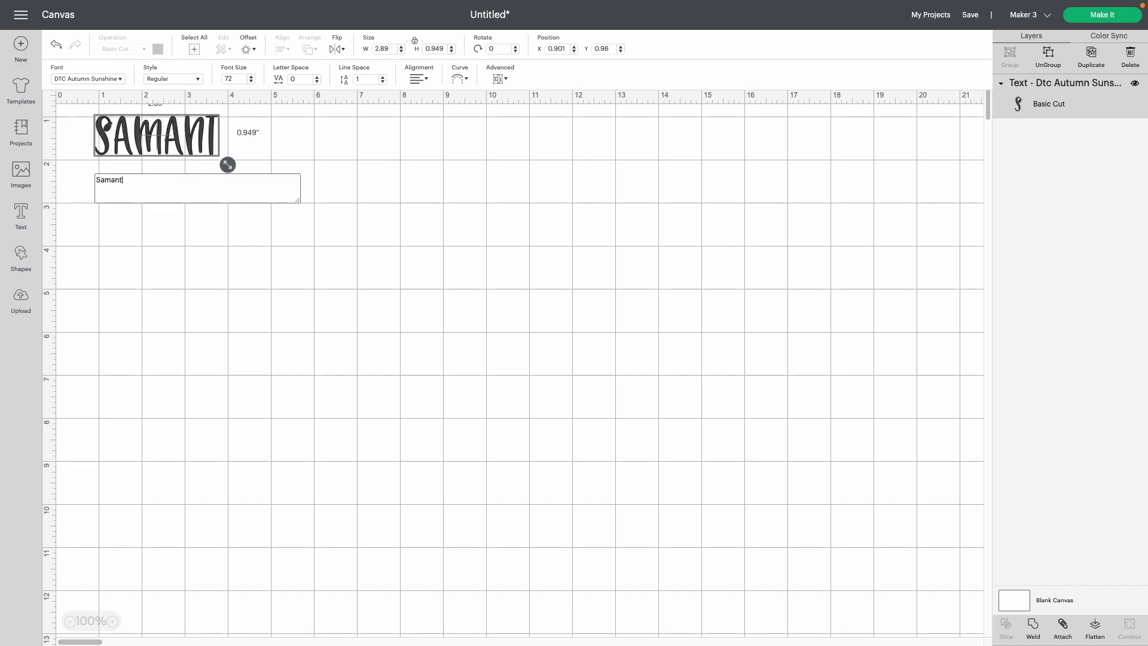
text(ha)
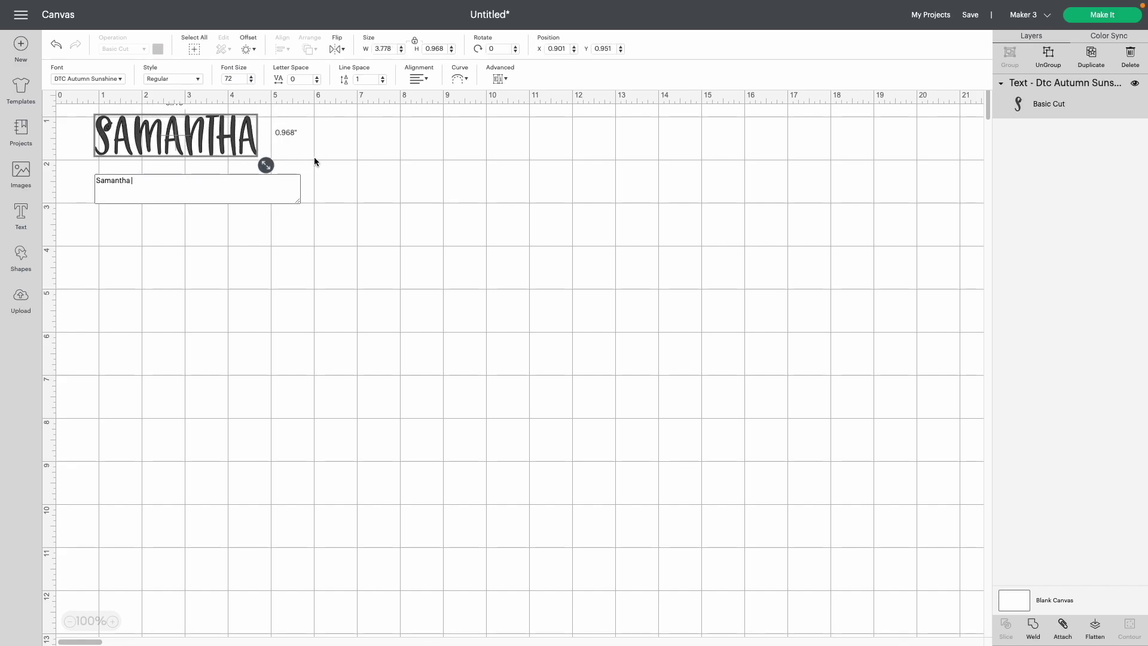
drag(266, 165, 619, 251)
drag(472, 224, 607, 308)
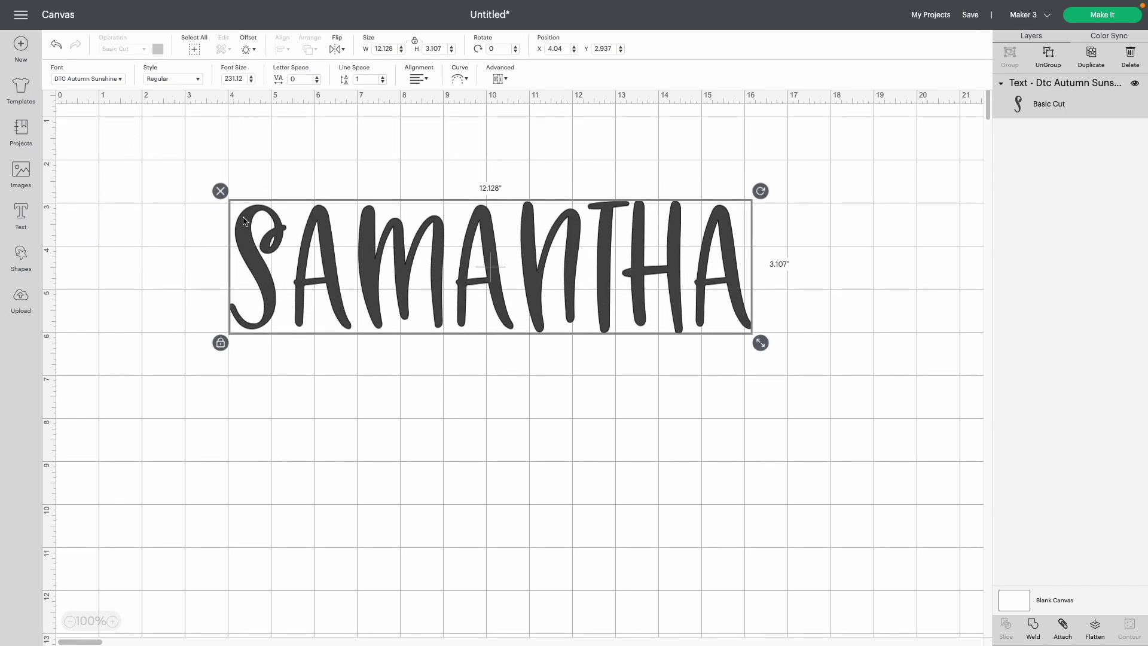
Step: Apply a welded offset of 0.153 in with rounded corners around the name text
click(248, 48)
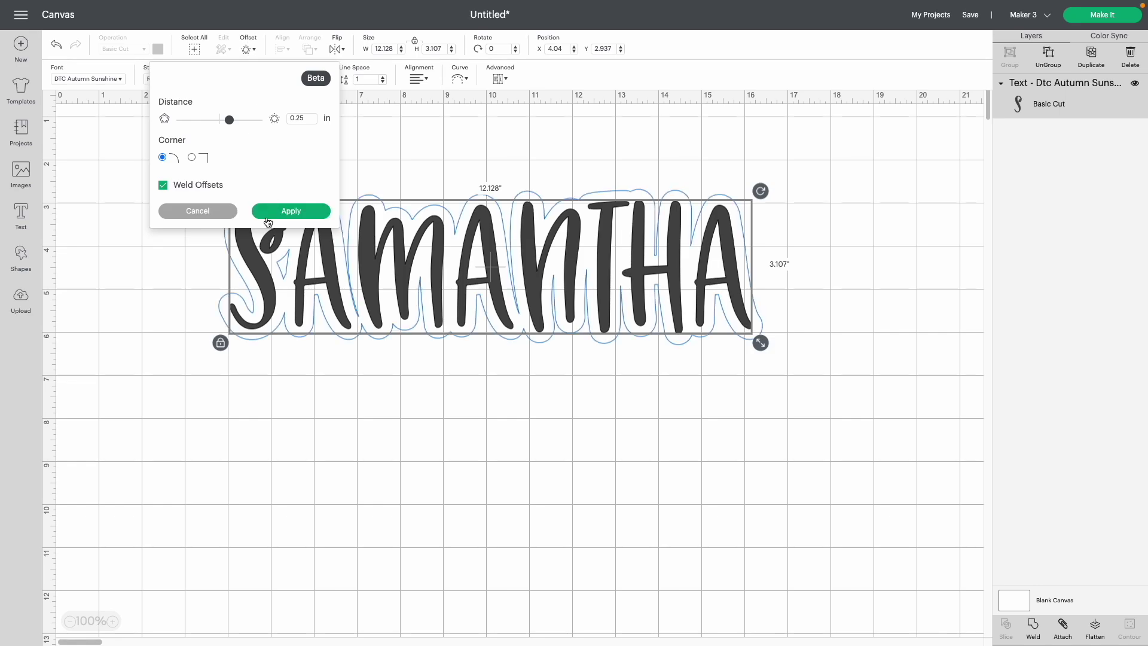
drag(229, 119, 225, 120)
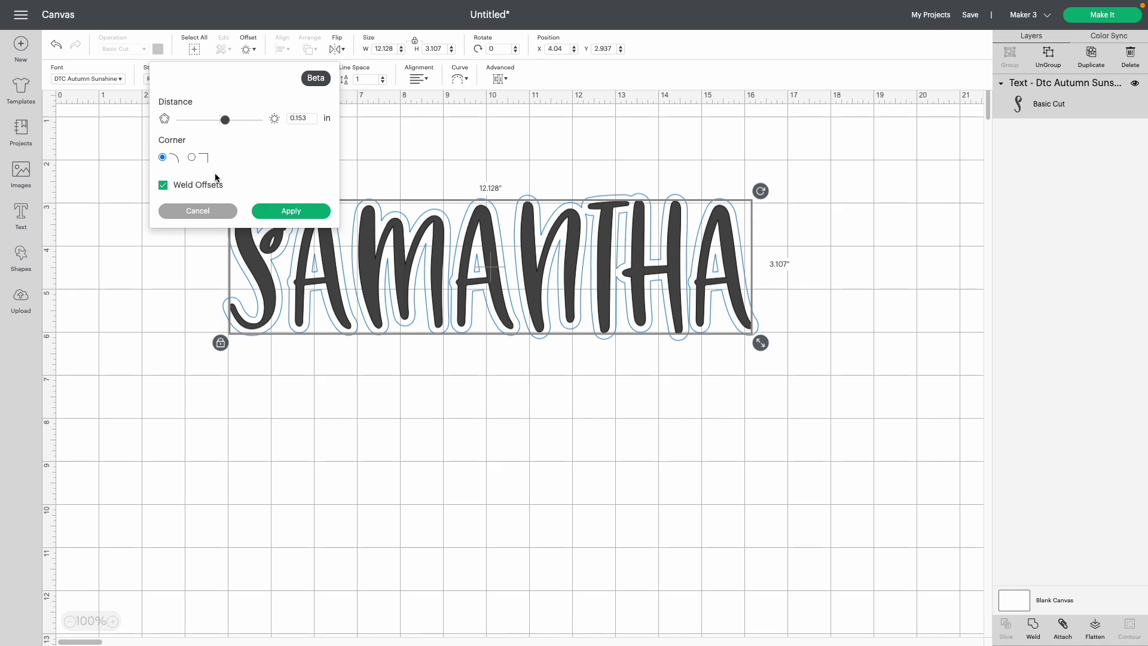
click(290, 211)
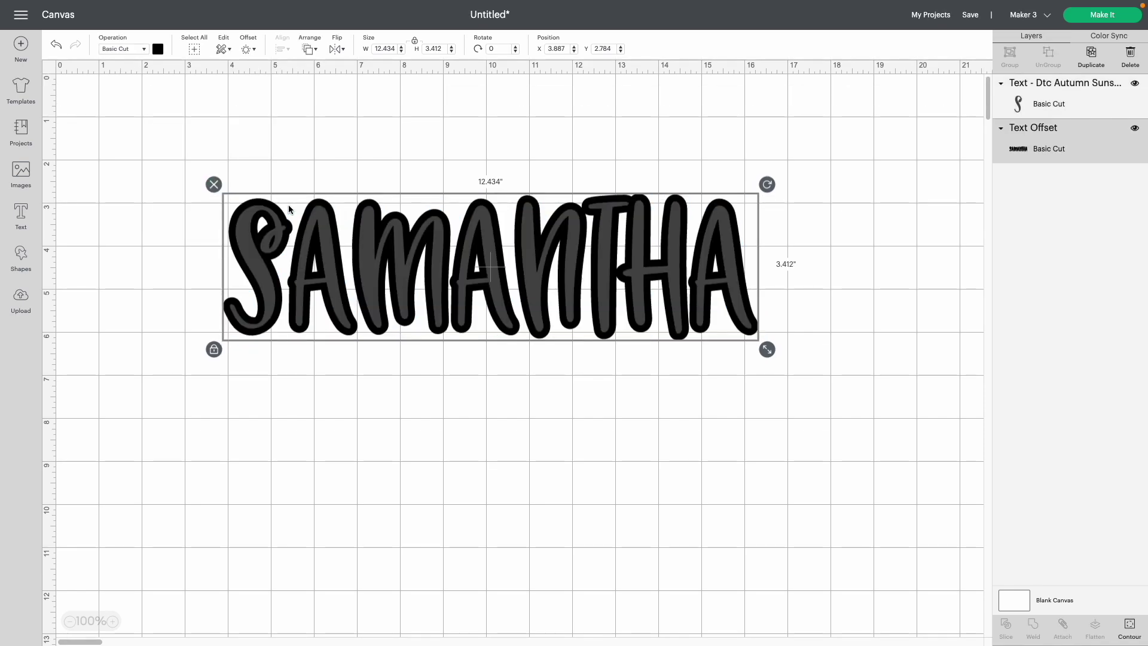
Step: Recolor the name text layer white on top of its black offset and deselect it
click(1027, 100)
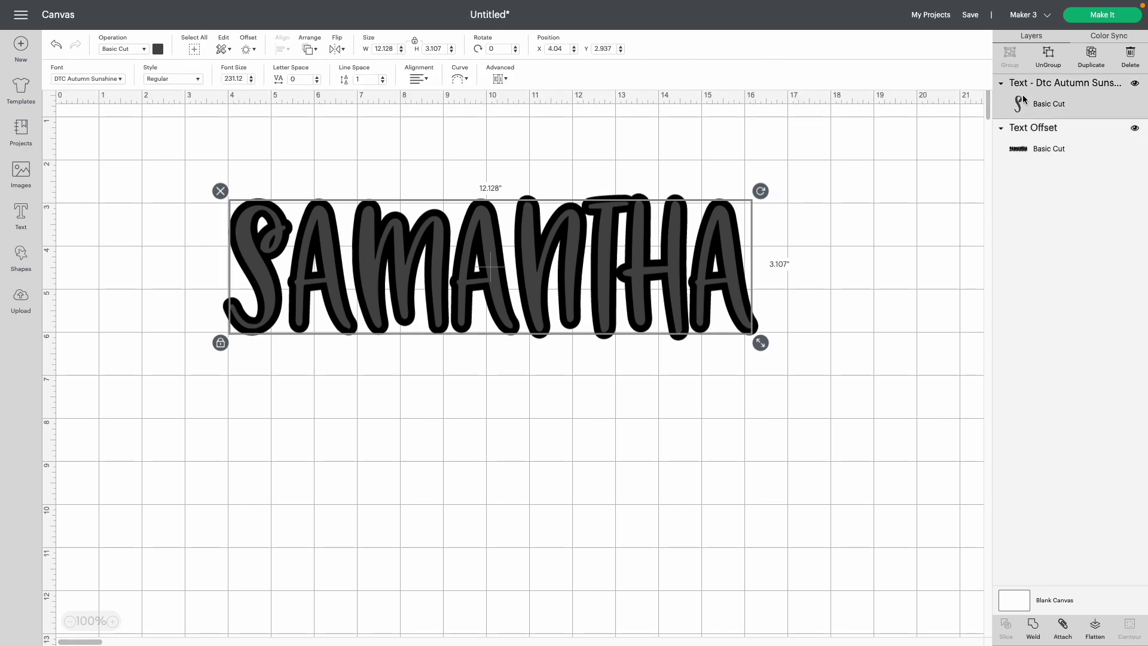
click(158, 49)
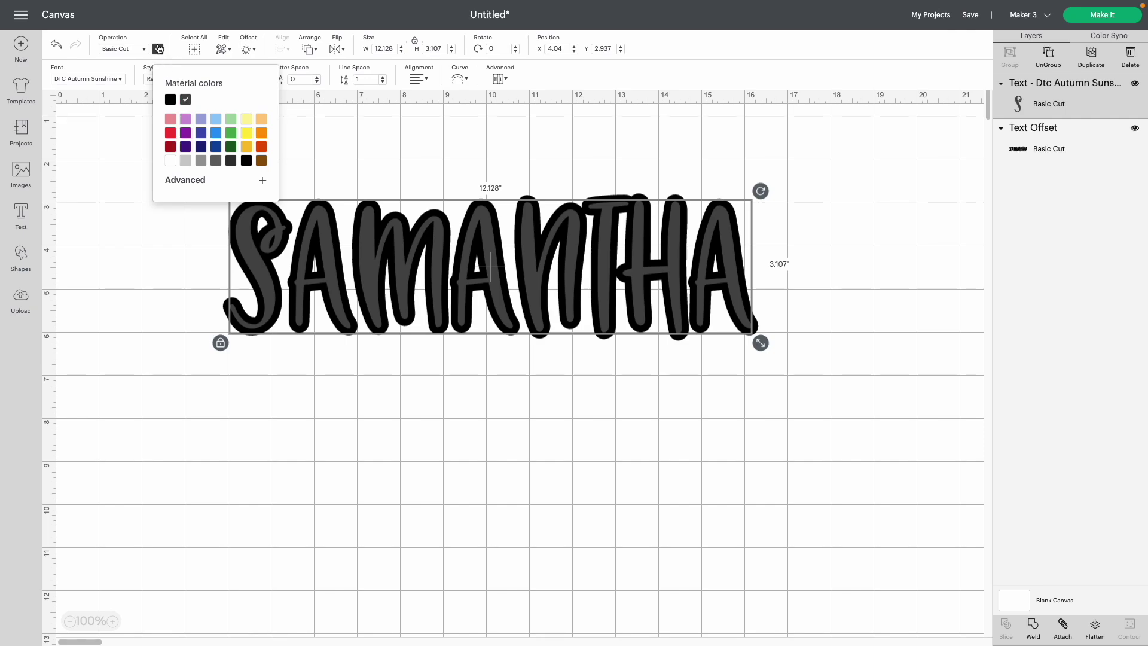
click(173, 162)
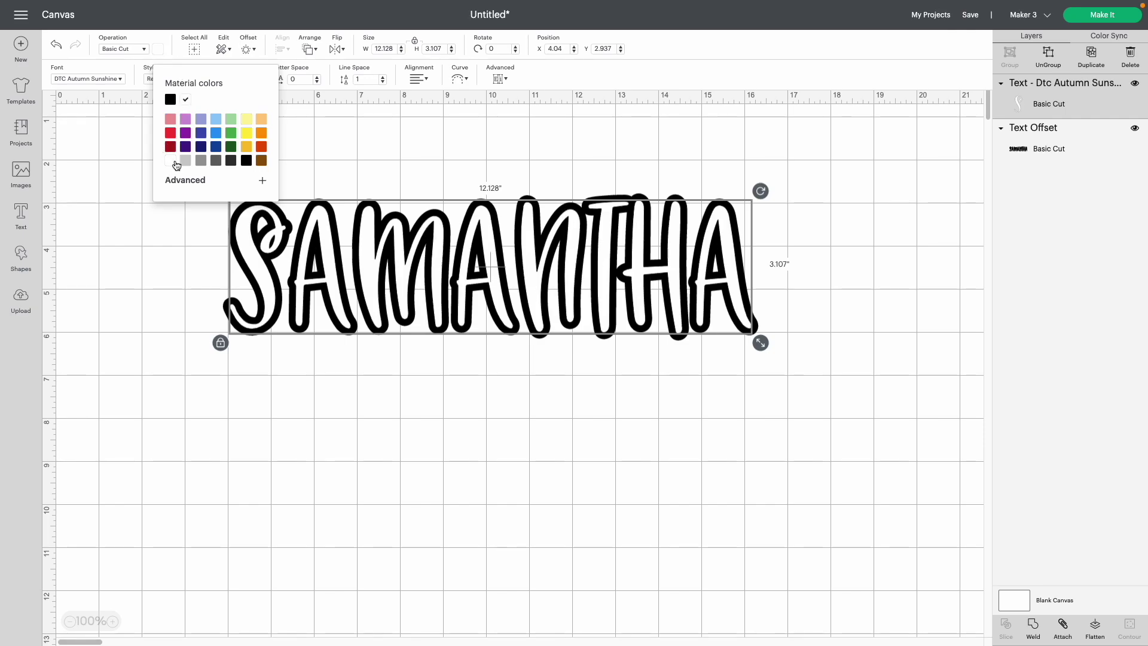
click(224, 355)
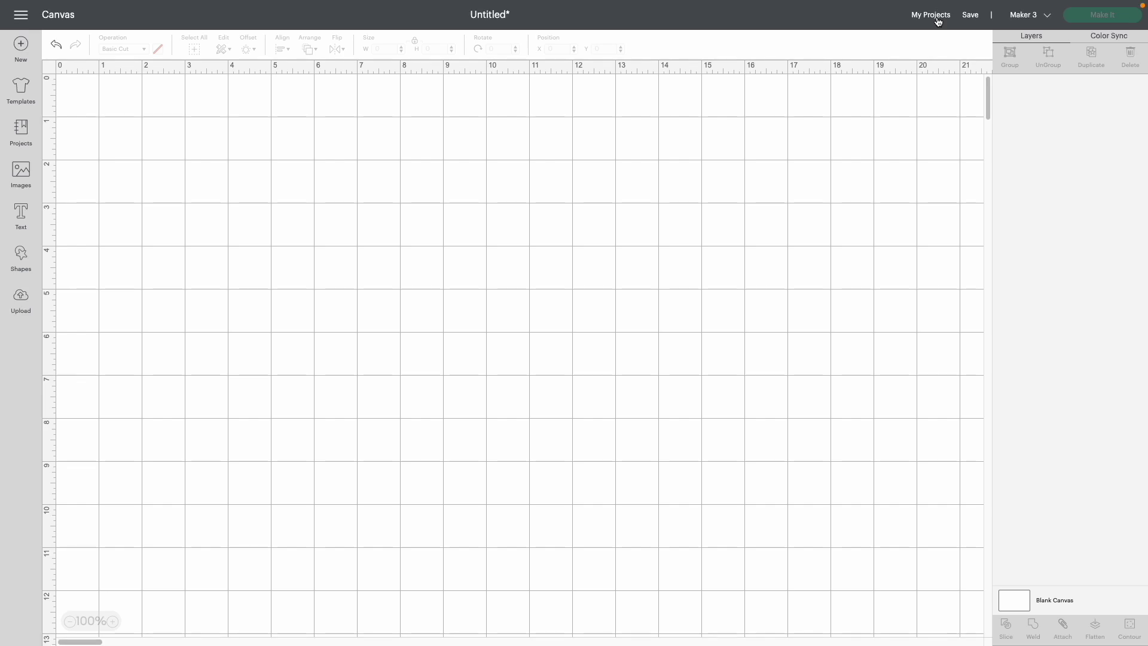
Step: Choose Cricut Maker 3 as the machine the canvas is optimized for
click(1044, 19)
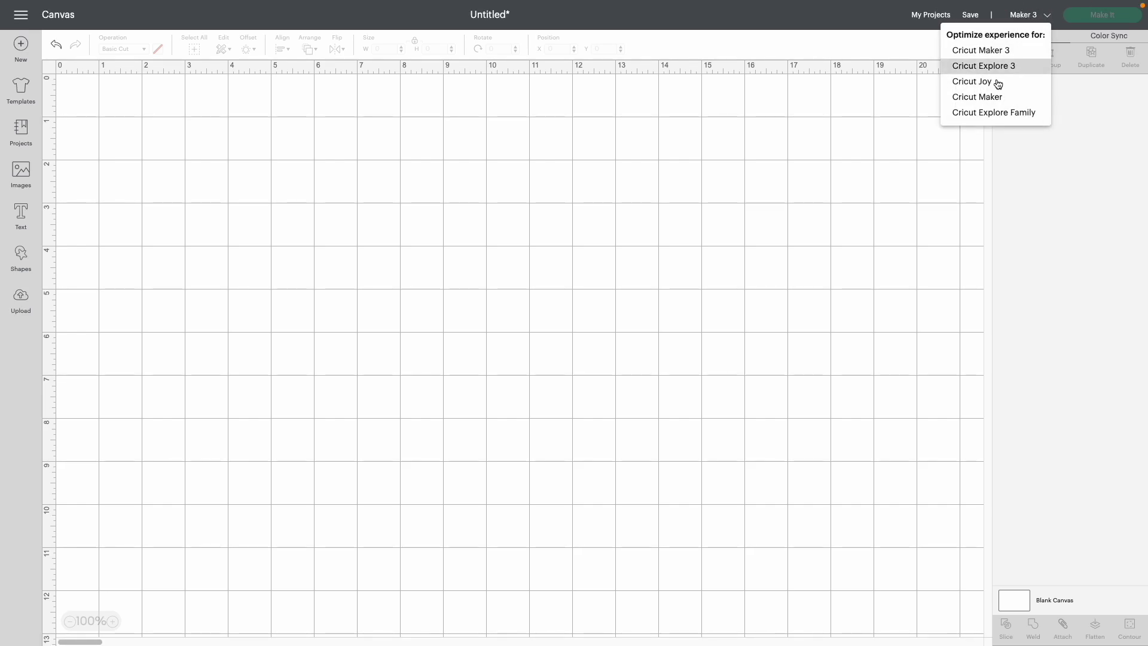
click(1000, 49)
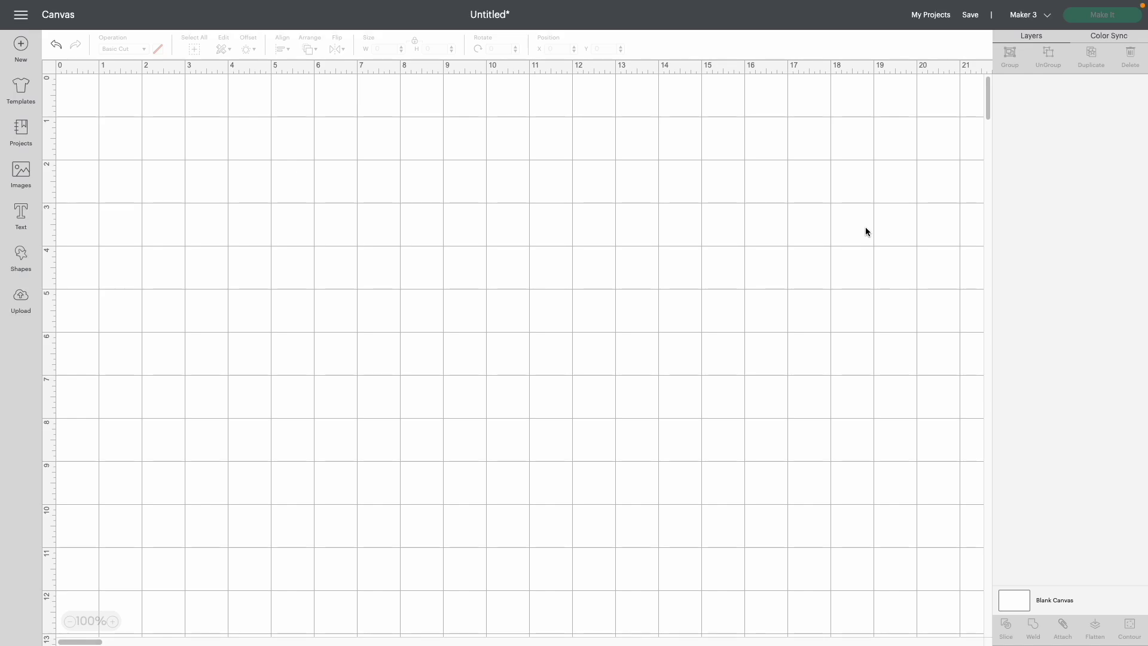
Step: Browse the ready-made projects in the Christmas category and open the Jolly Holiday Gingerbread Bodysuit project
click(25, 135)
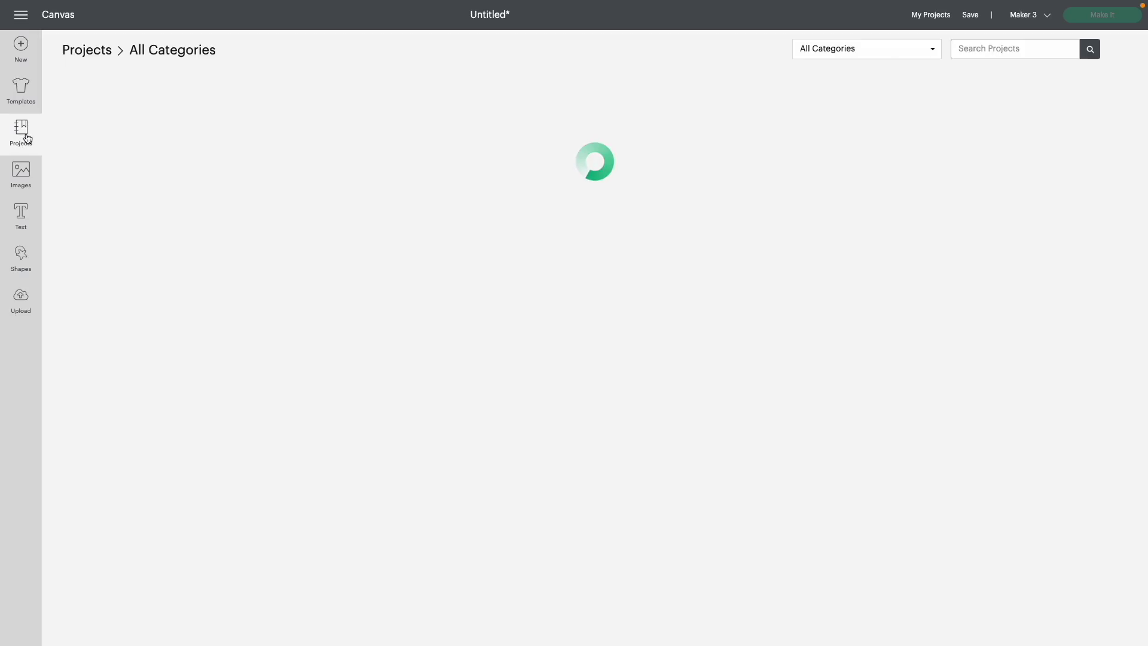
click(828, 48)
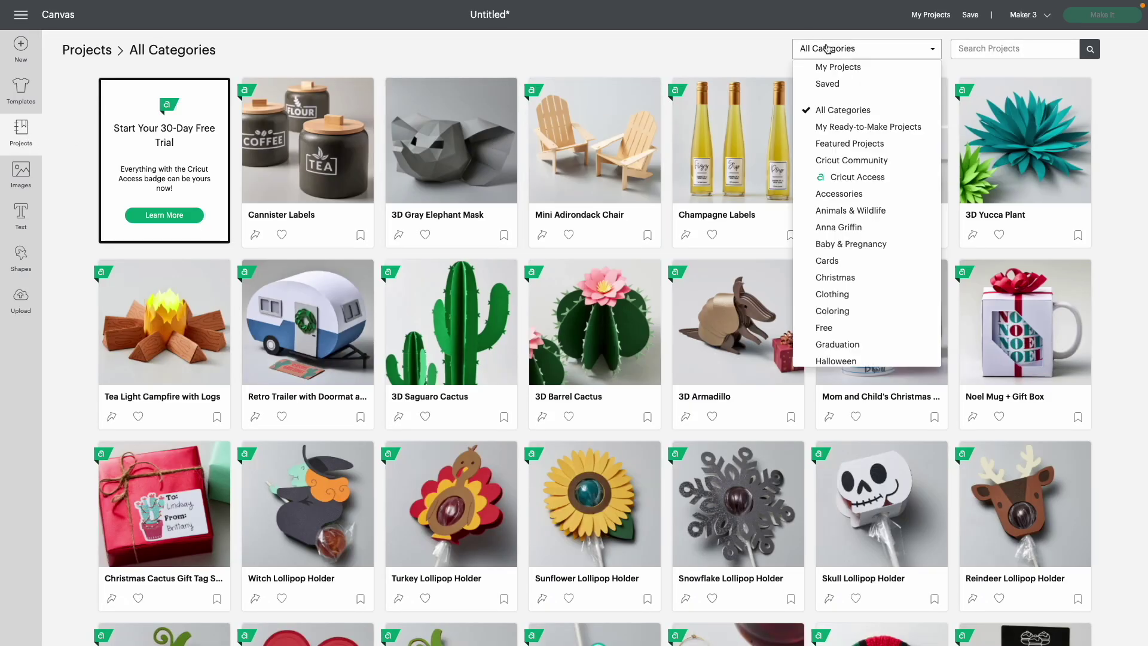
click(840, 278)
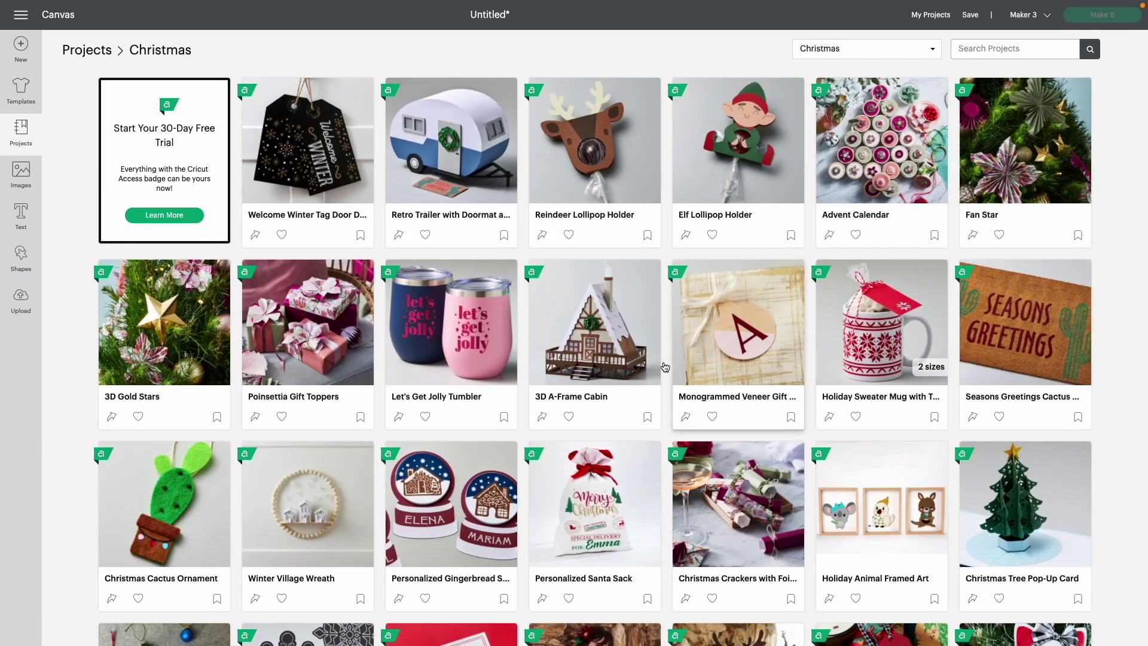
scroll(632, 394, down, 8)
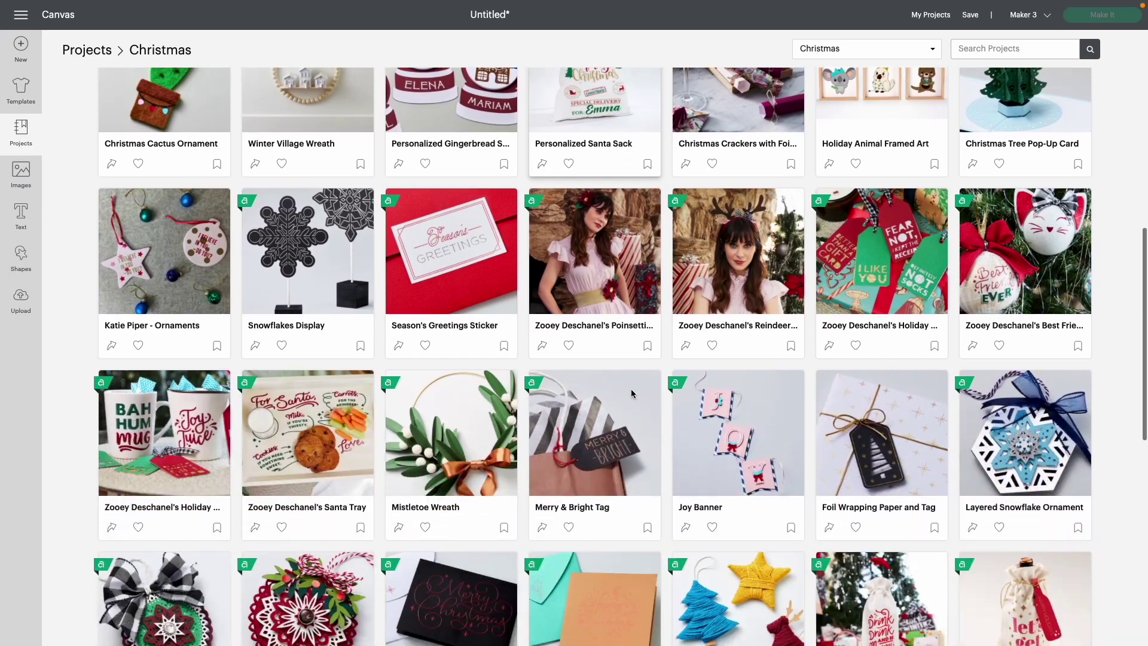
scroll(632, 394, down, 7)
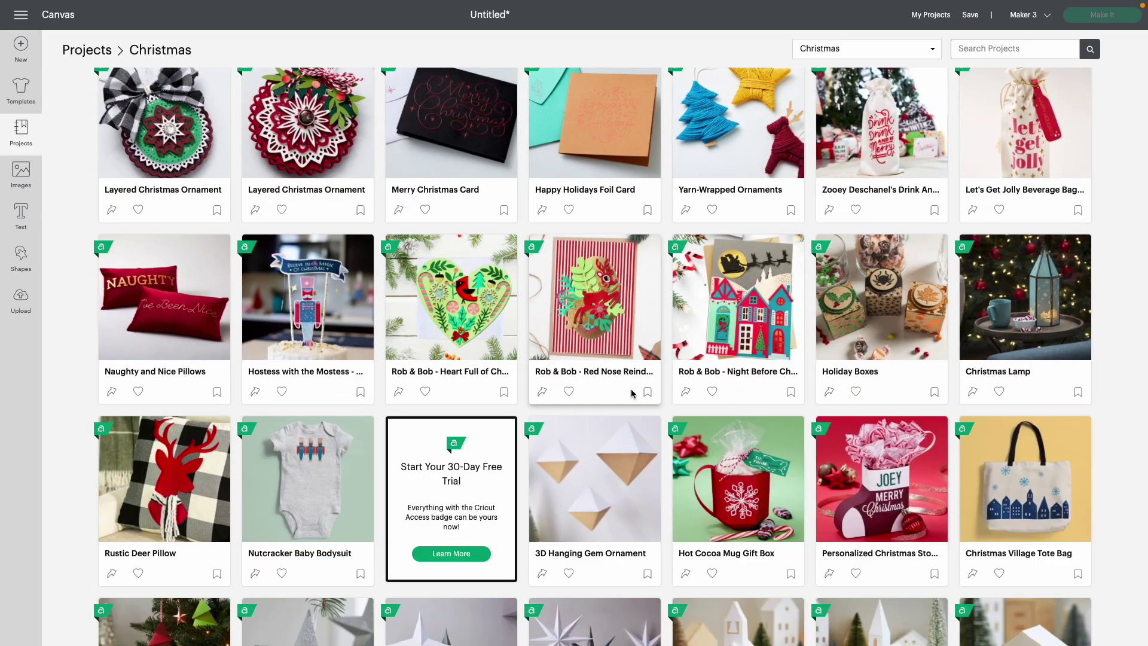
scroll(633, 394, down, 12)
scroll(632, 393, down, 20)
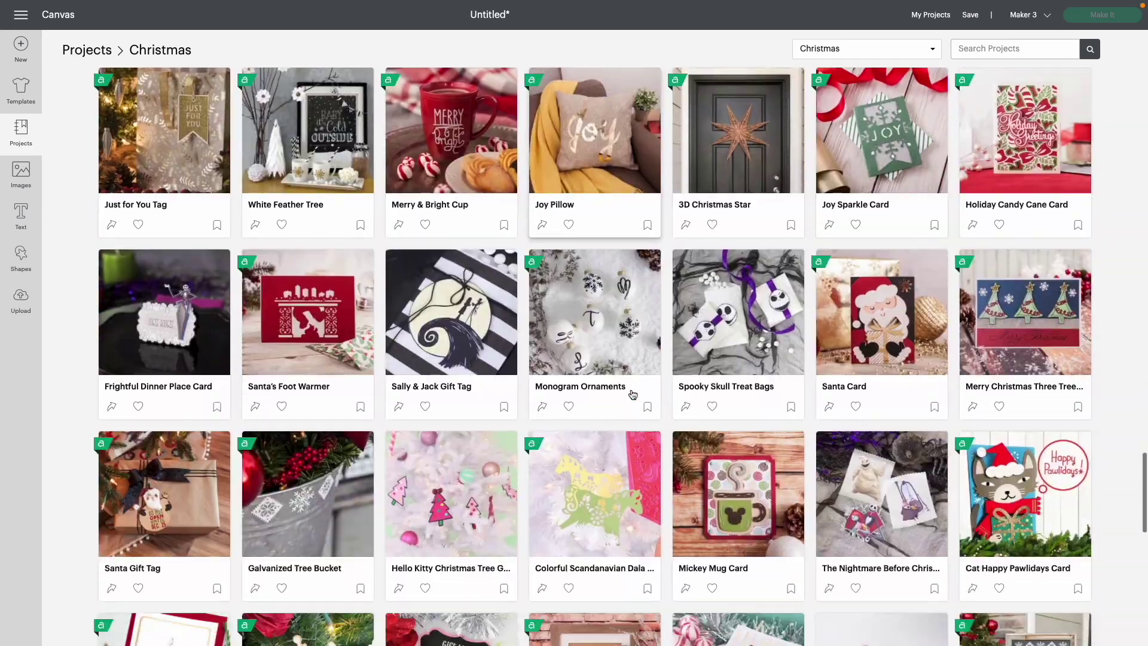
scroll(631, 394, down, 17)
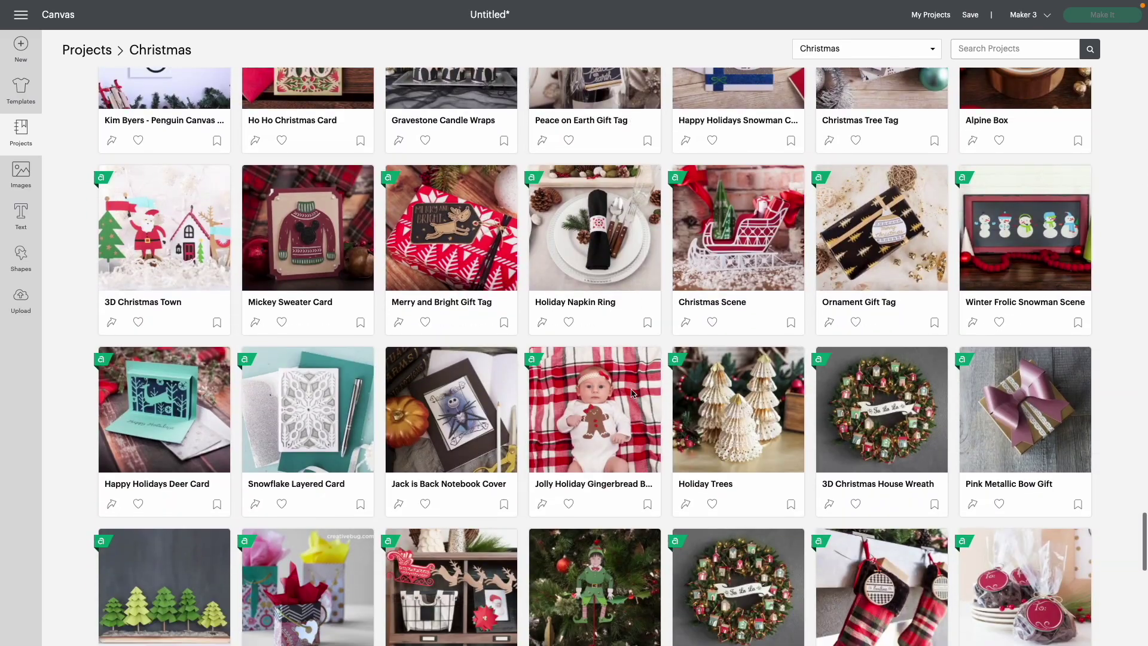
click(624, 417)
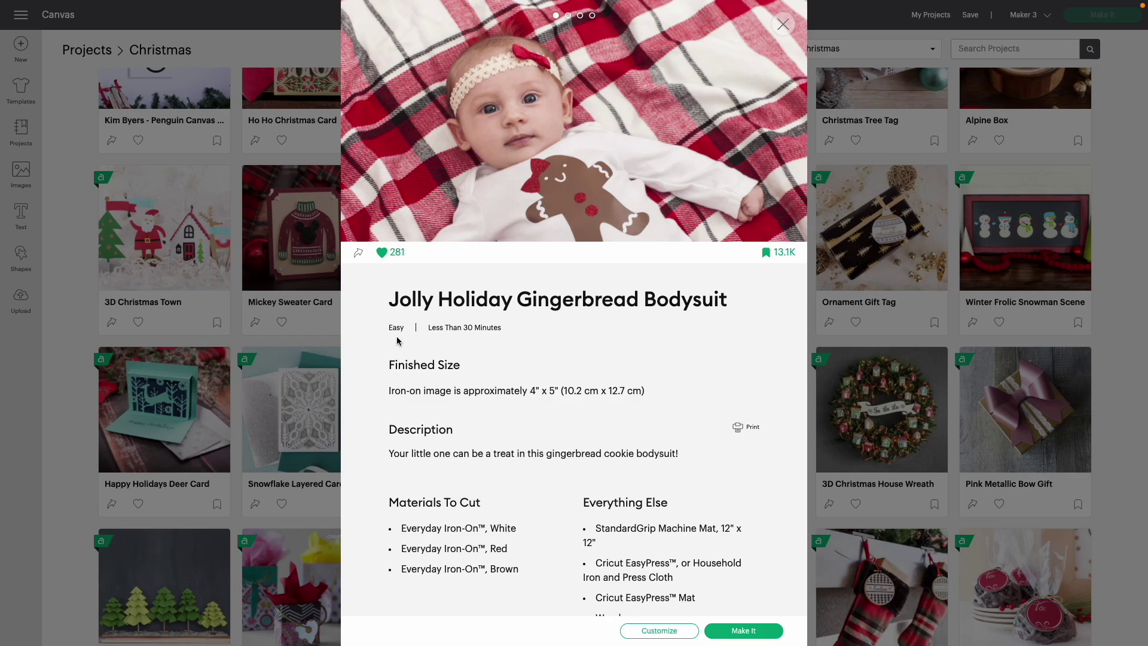
Step: Review the bodysuit project's difficulty, finished size, materials to cut and preparation instructions
scroll(397, 341, down, 1)
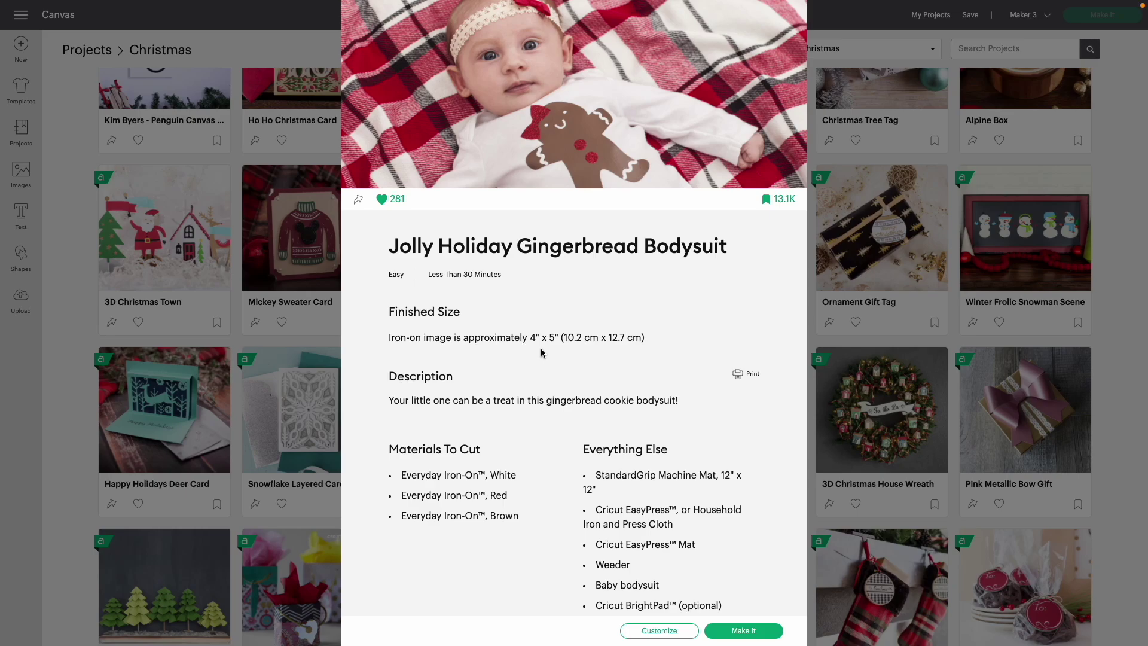
scroll(543, 357, down, 3)
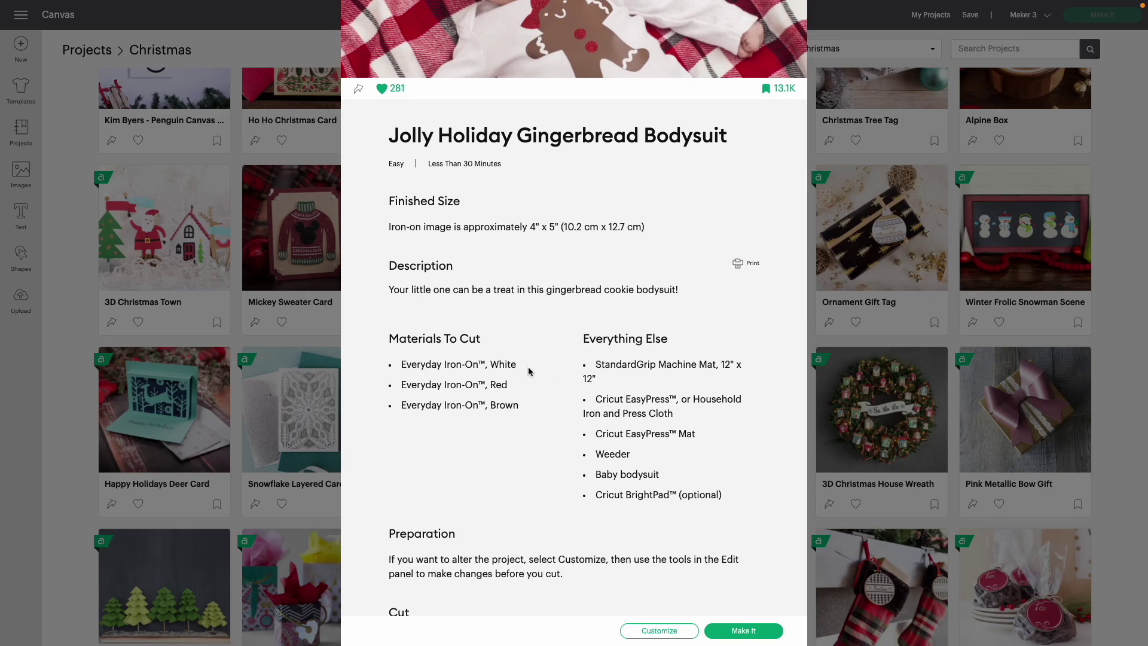
scroll(534, 427, down, 4)
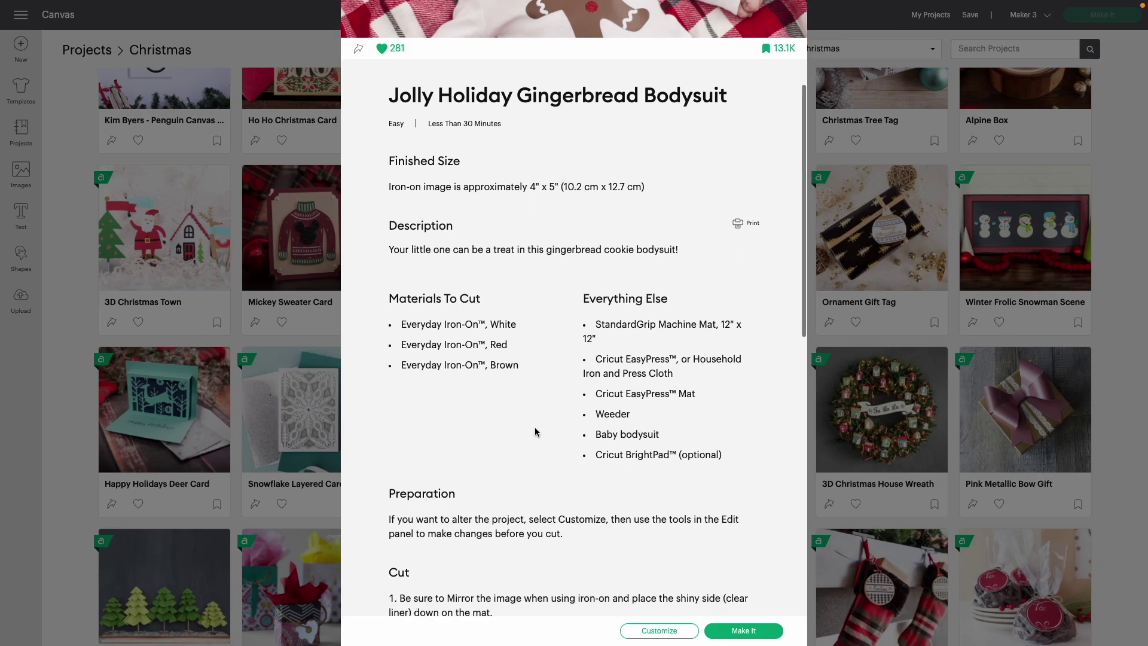
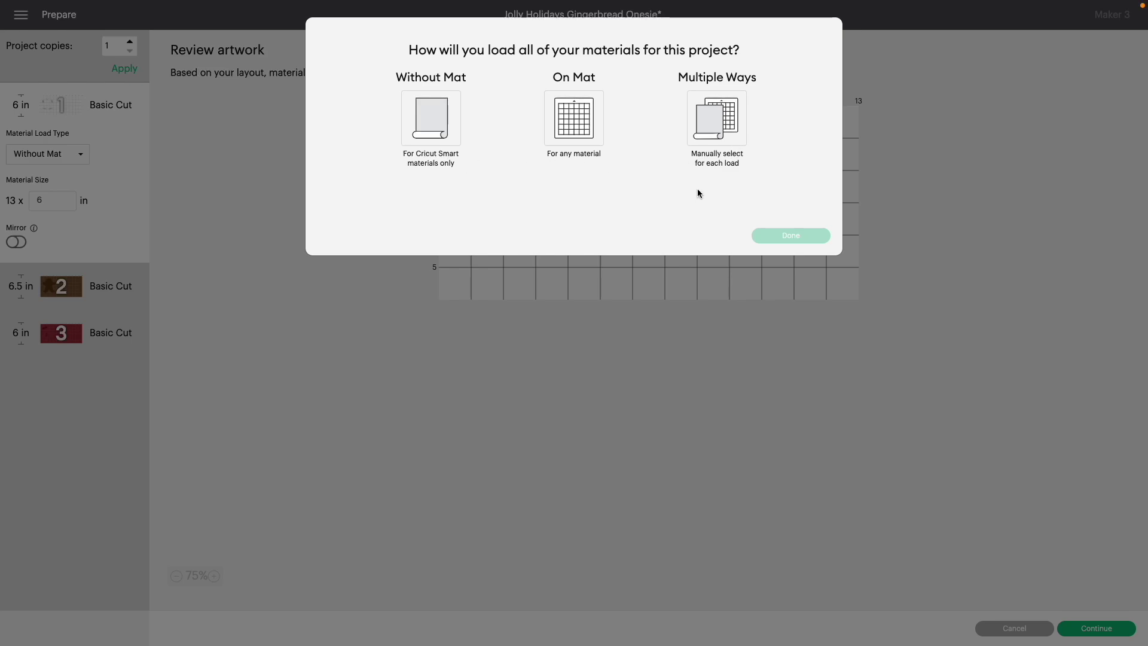
Step: Choose Multiple Ways for loading the project's materials and turn on mirroring for the white first cut
click(741, 127)
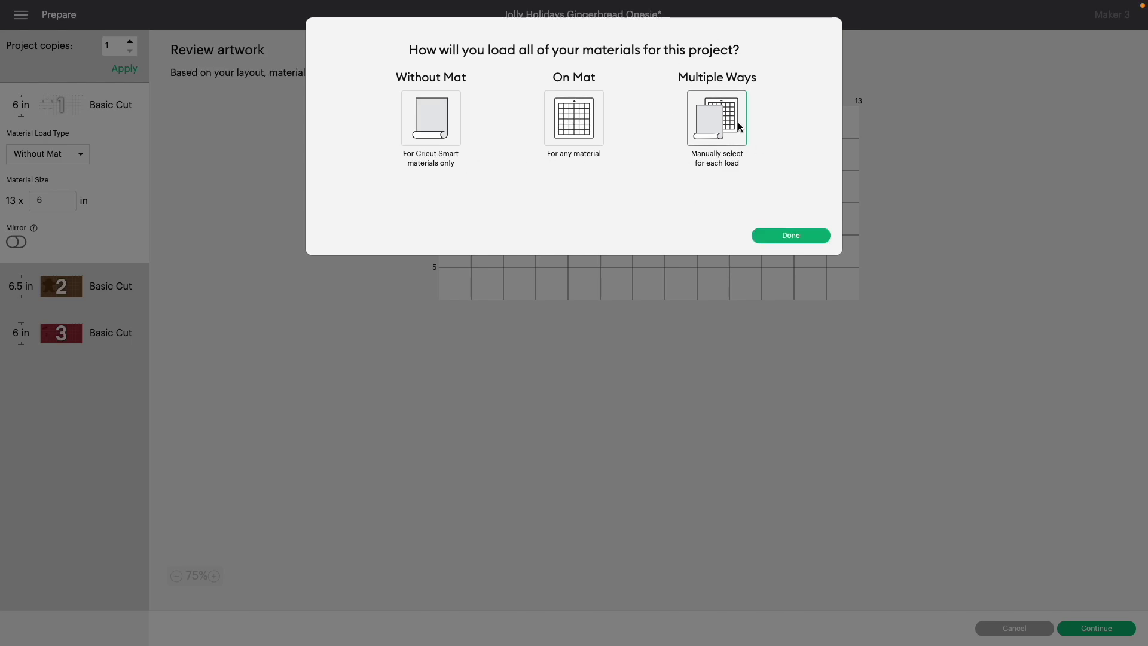
click(789, 236)
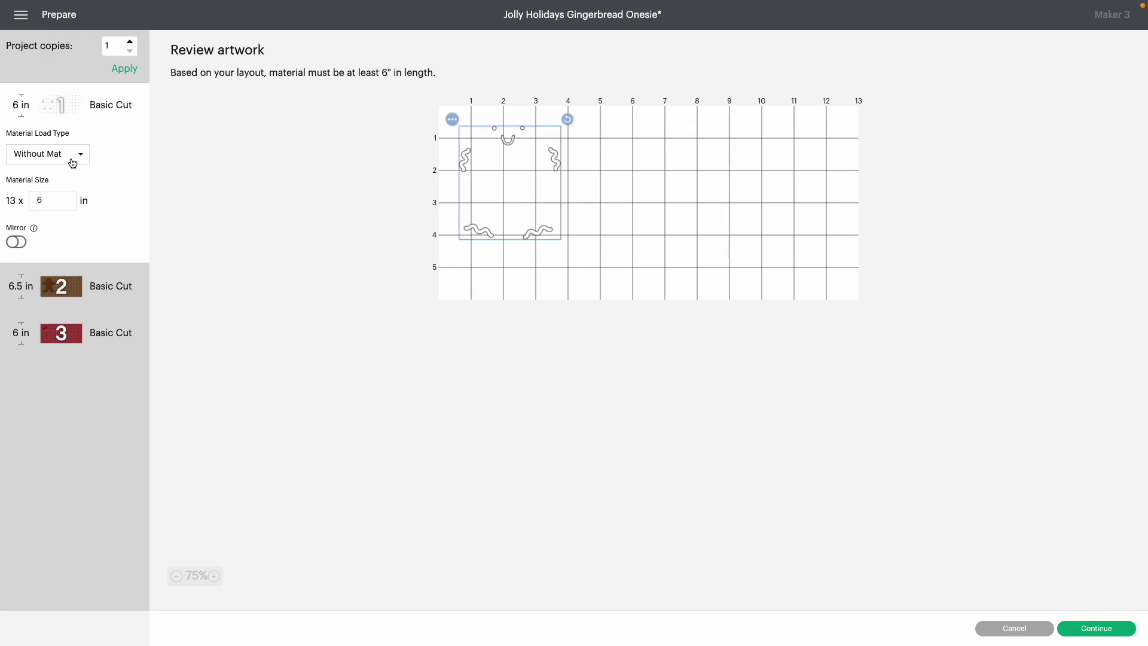
click(13, 242)
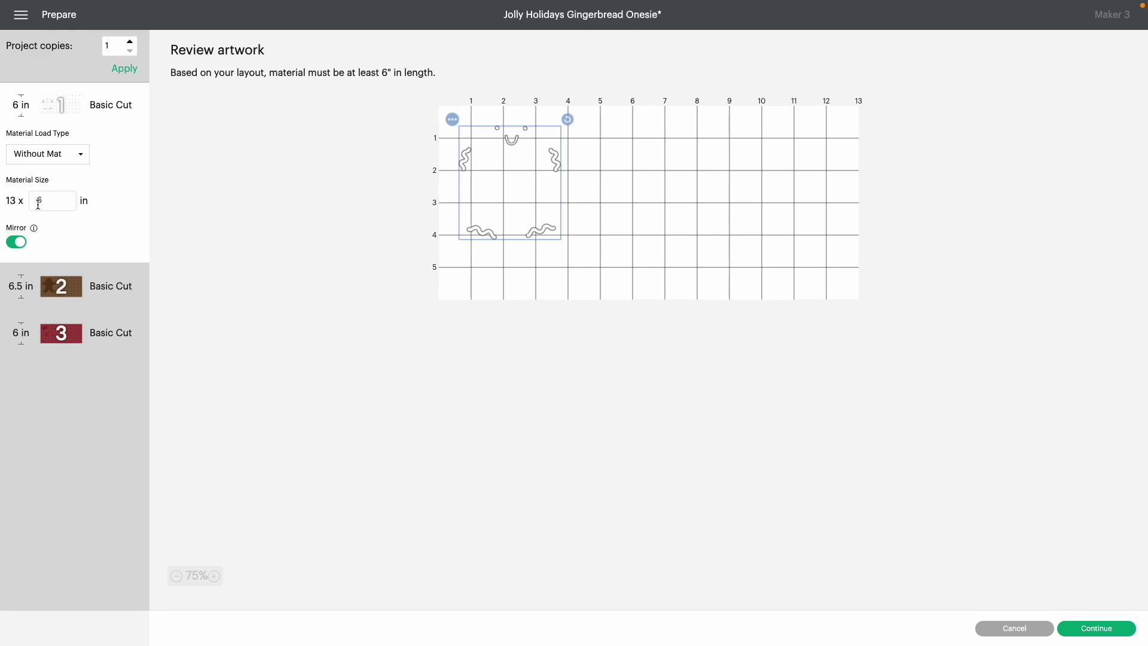
click(467, 129)
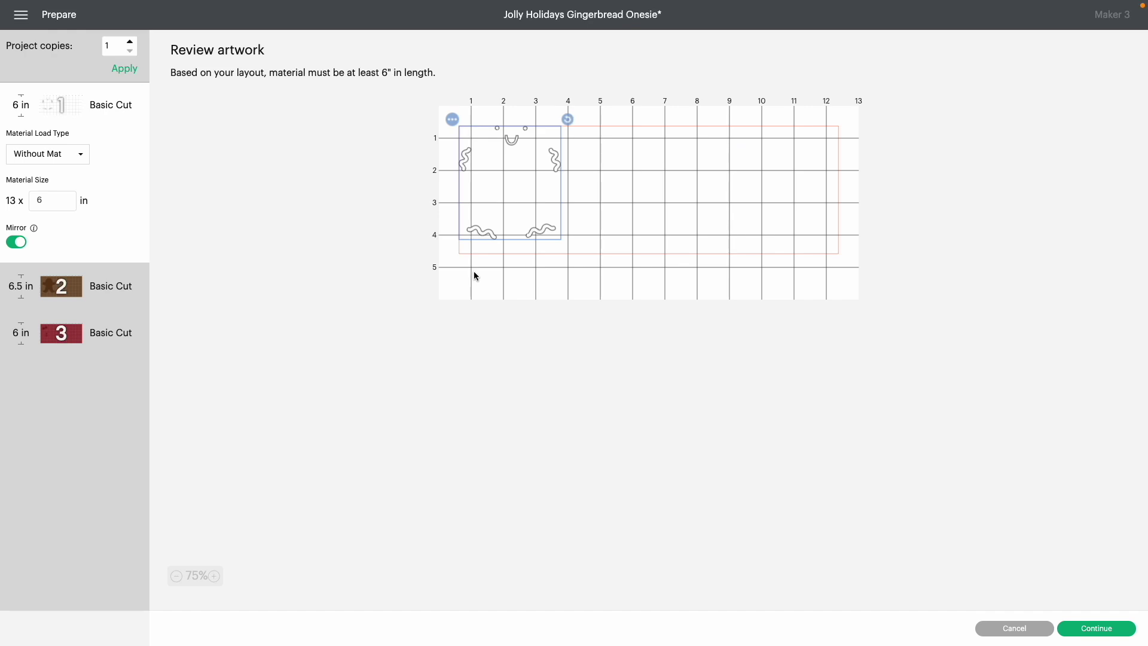
Step: Set the brown gingerbread cut to load On Mat and turn on its mirroring
click(71, 289)
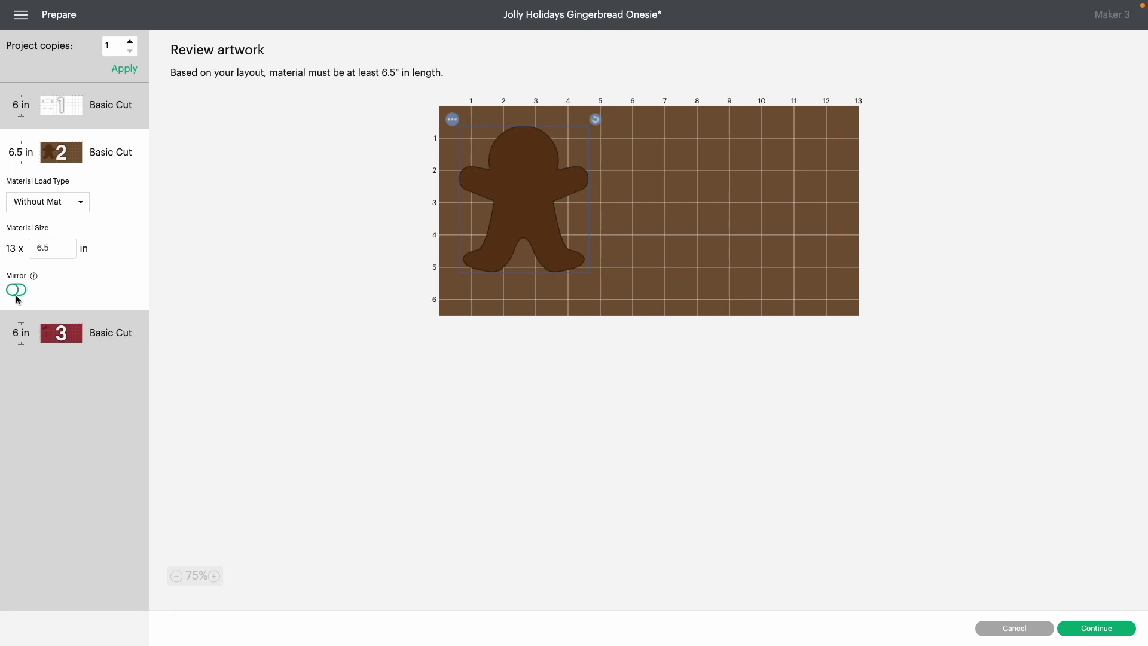
click(53, 209)
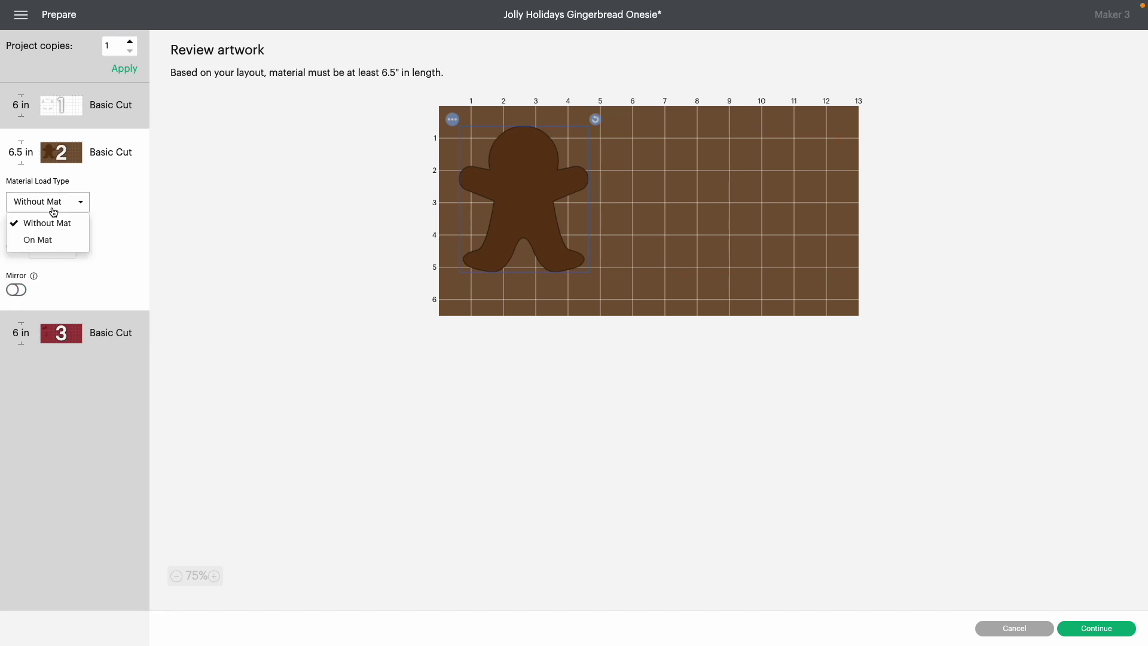
click(39, 239)
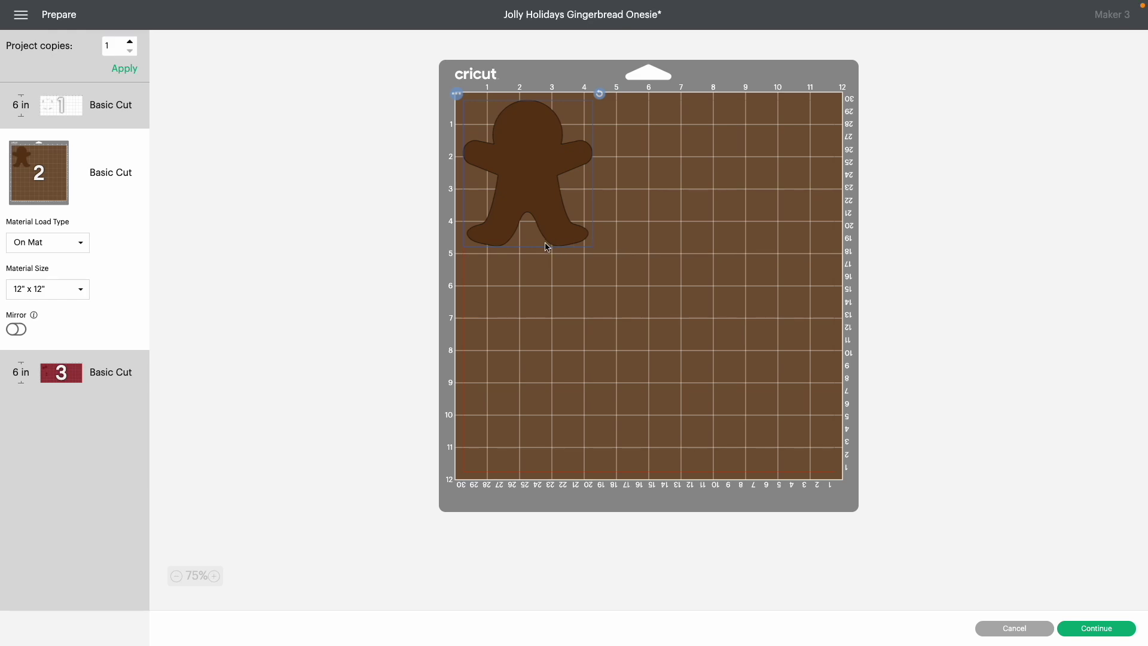
click(18, 331)
Step: Turn on mirroring for the red third cut and continue to the machine setup
click(62, 373)
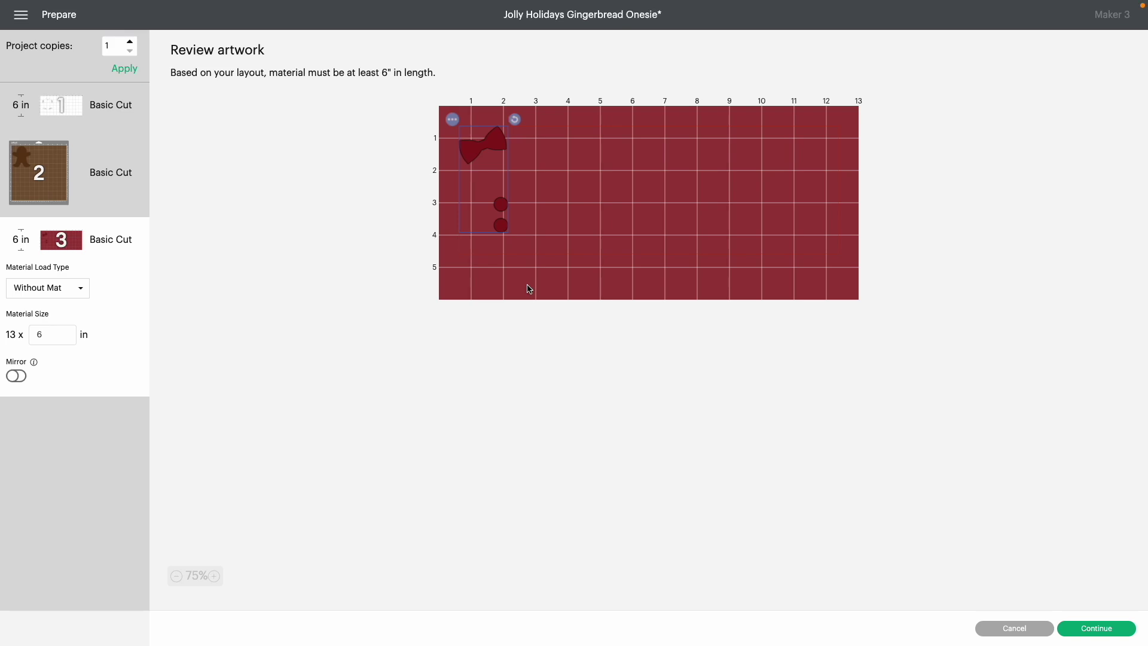
click(13, 377)
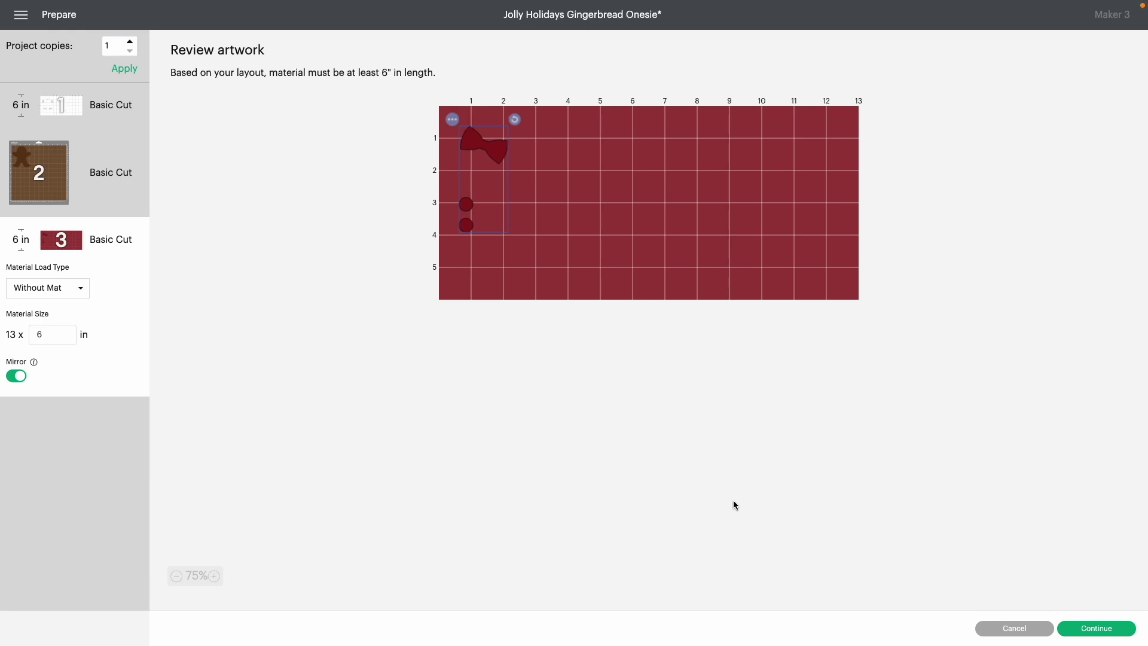
click(1117, 632)
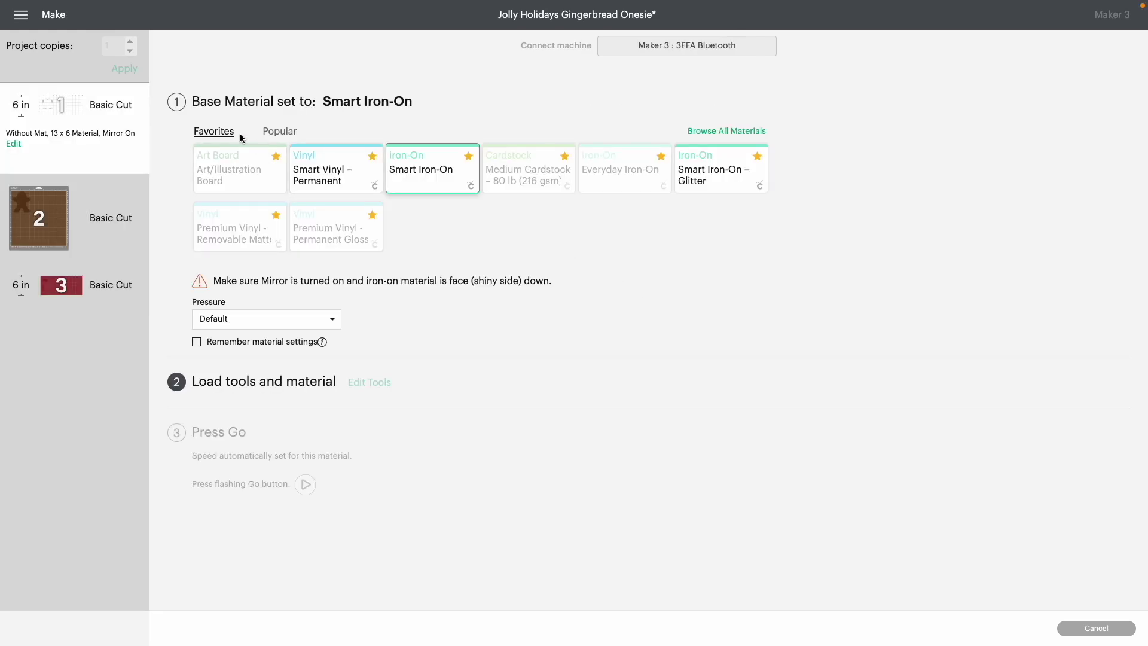
Step: Look through the popular and compatible base materials and search the material list for "smart"
click(275, 133)
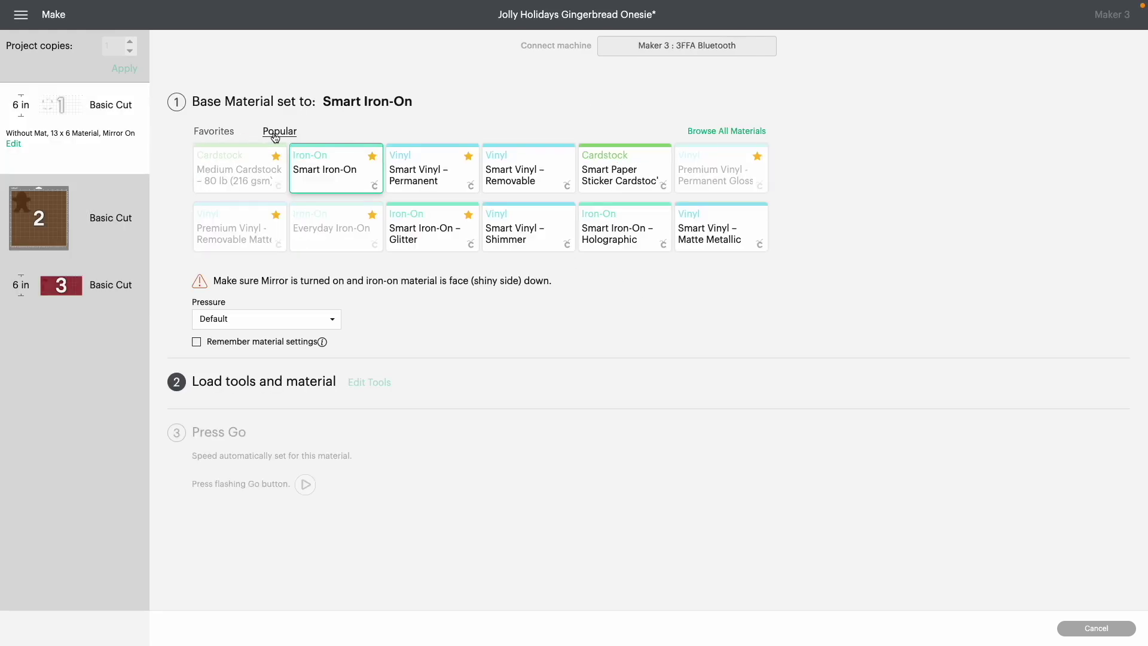
click(721, 132)
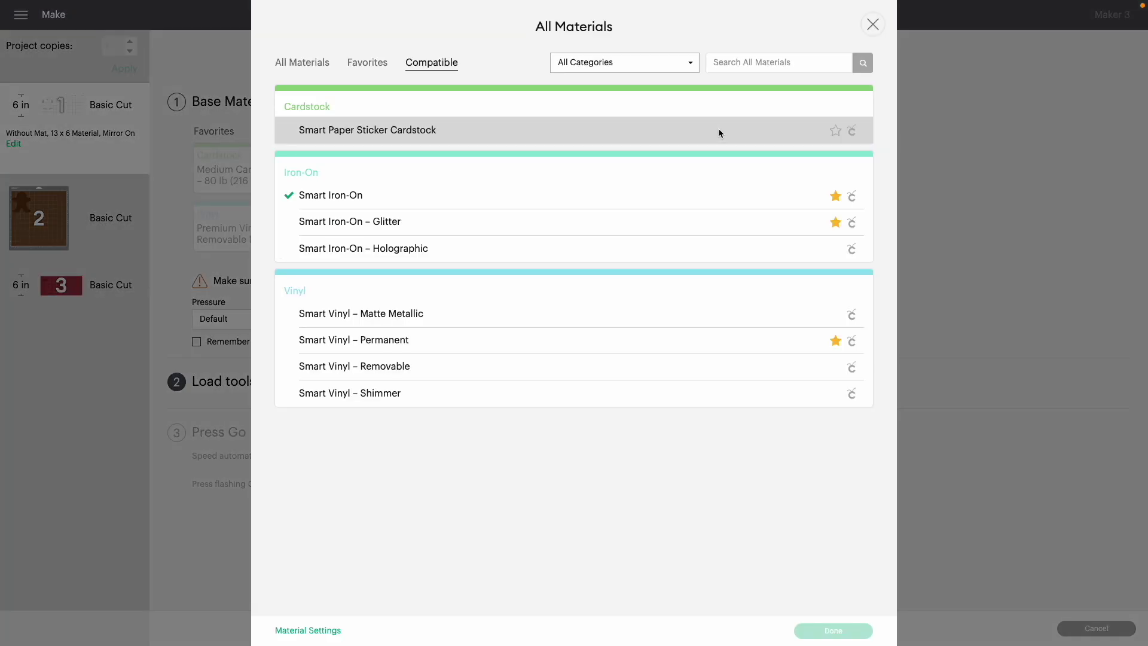
click(806, 61)
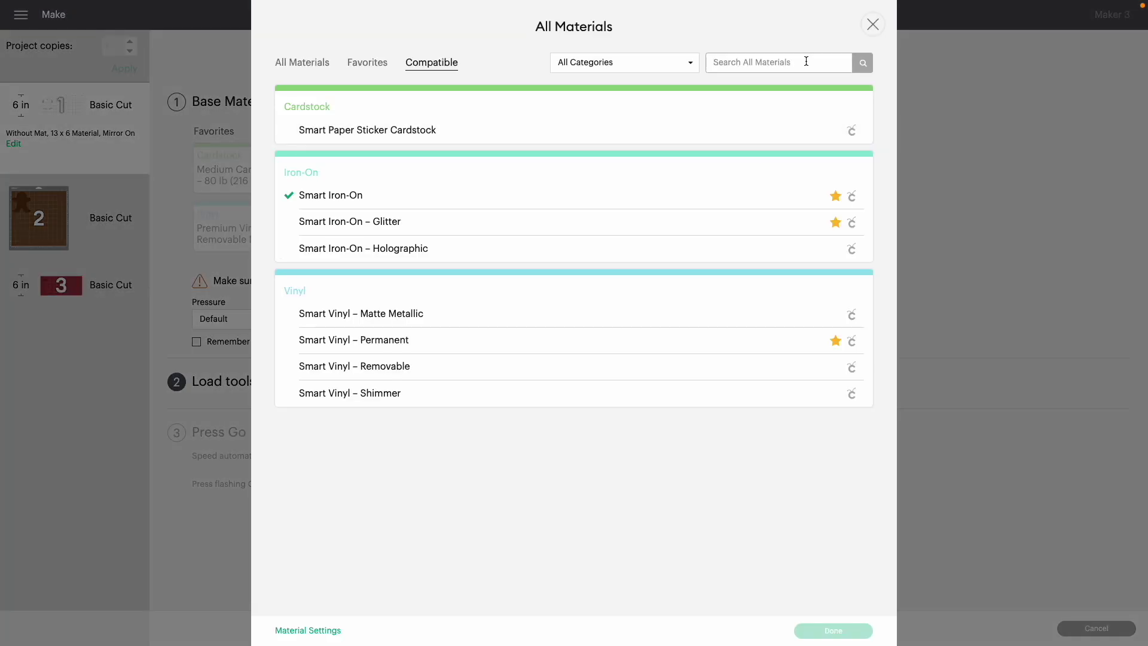
text(smart)
key(Return)
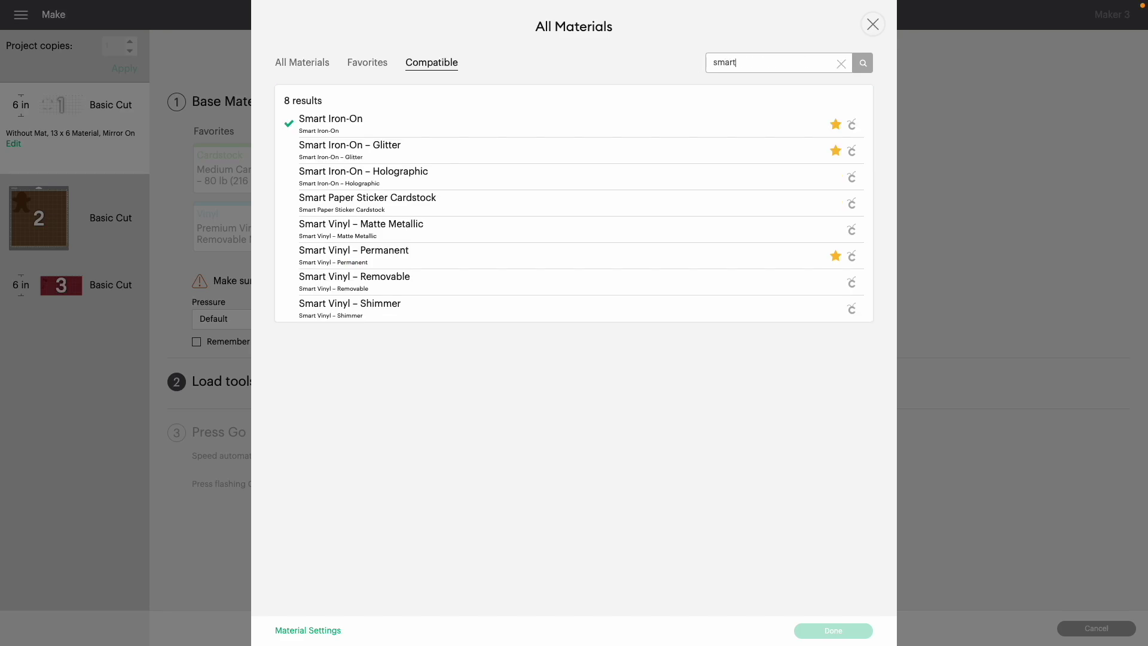
Step: Mark Smart Iron-On as a favorite and select it from the favorites as the base material
click(836, 125)
click(873, 24)
click(206, 136)
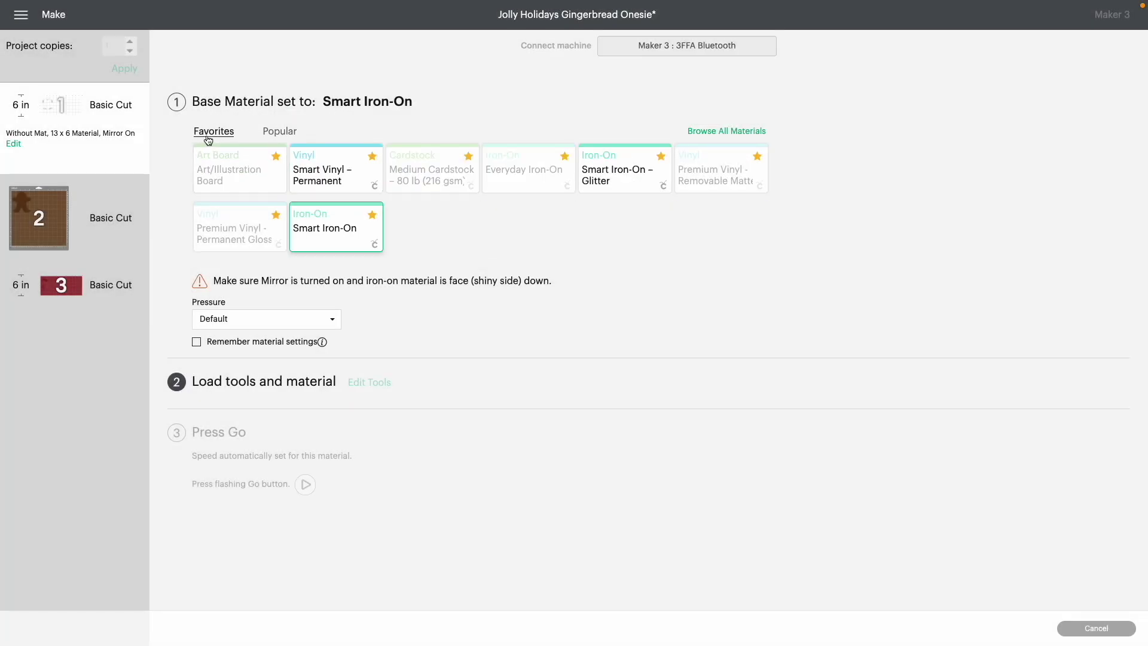
click(332, 242)
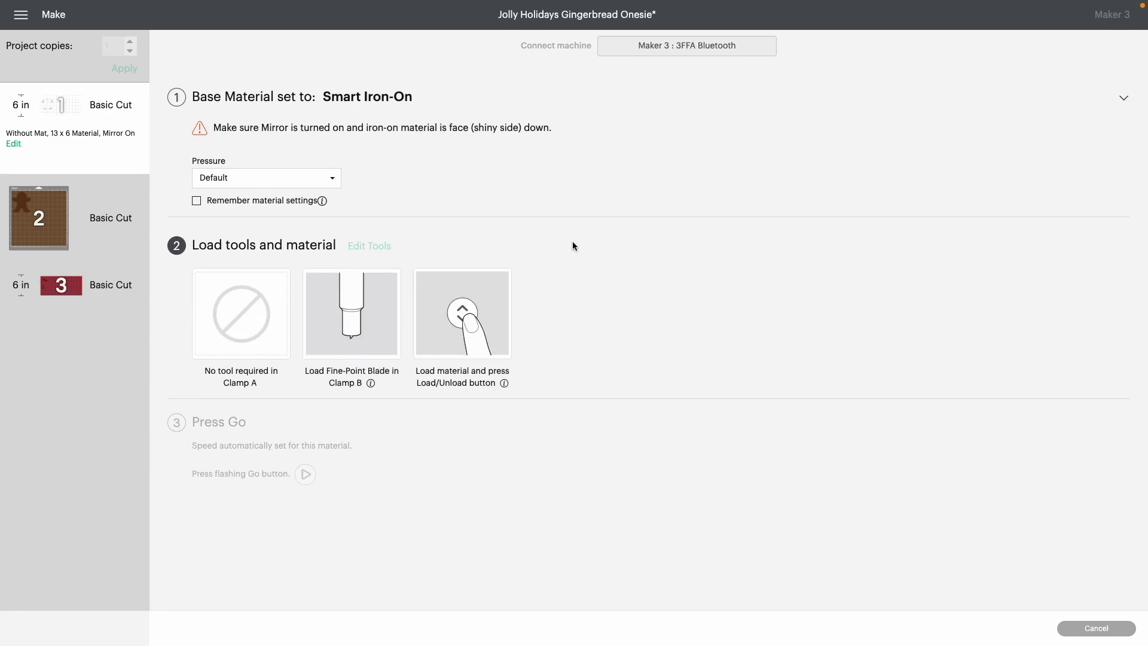